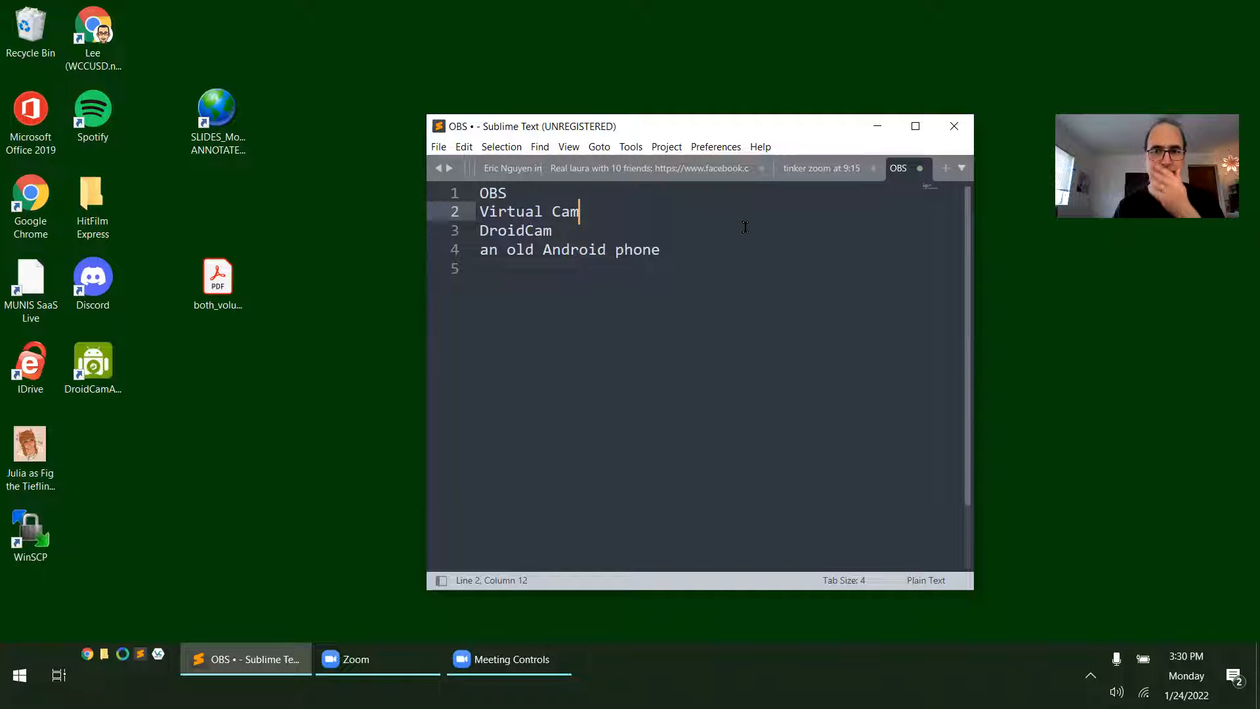
Minimize the text editor, switch to Chrome and search the web for "obs studio"
{"action": "left_click", "coordinate": [878, 126]}
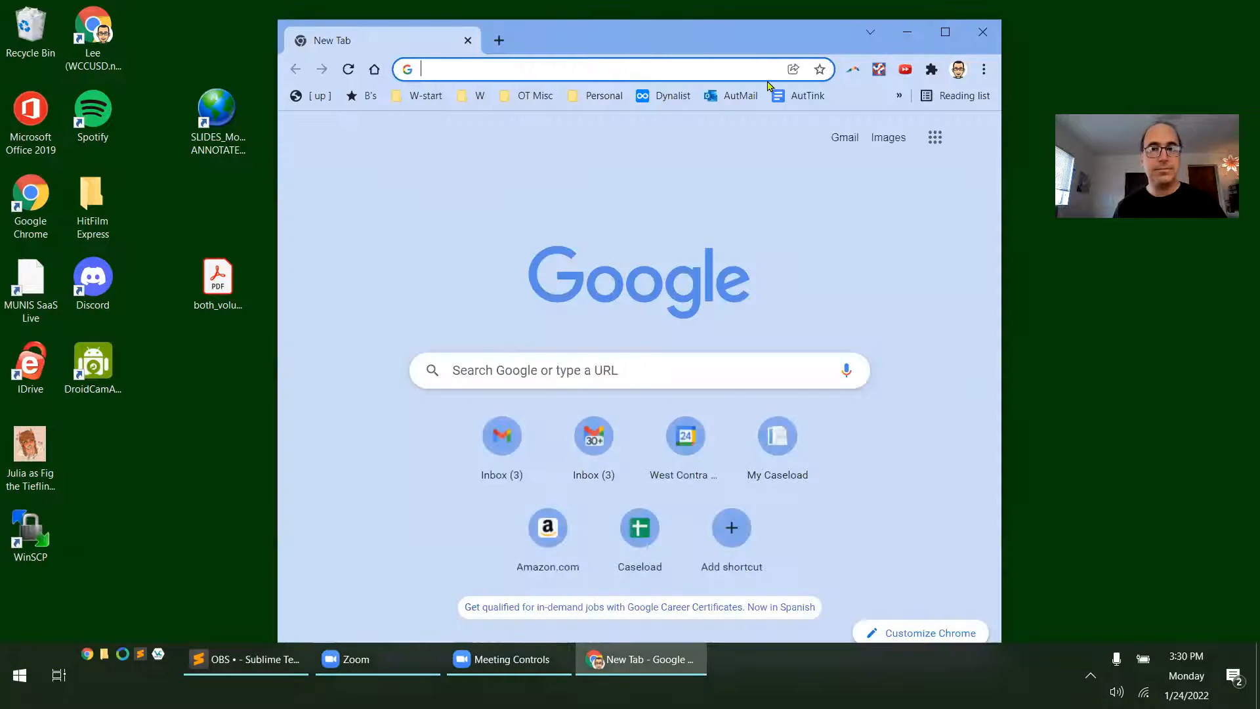
{"action": "left_click", "coordinate": [705, 124]}
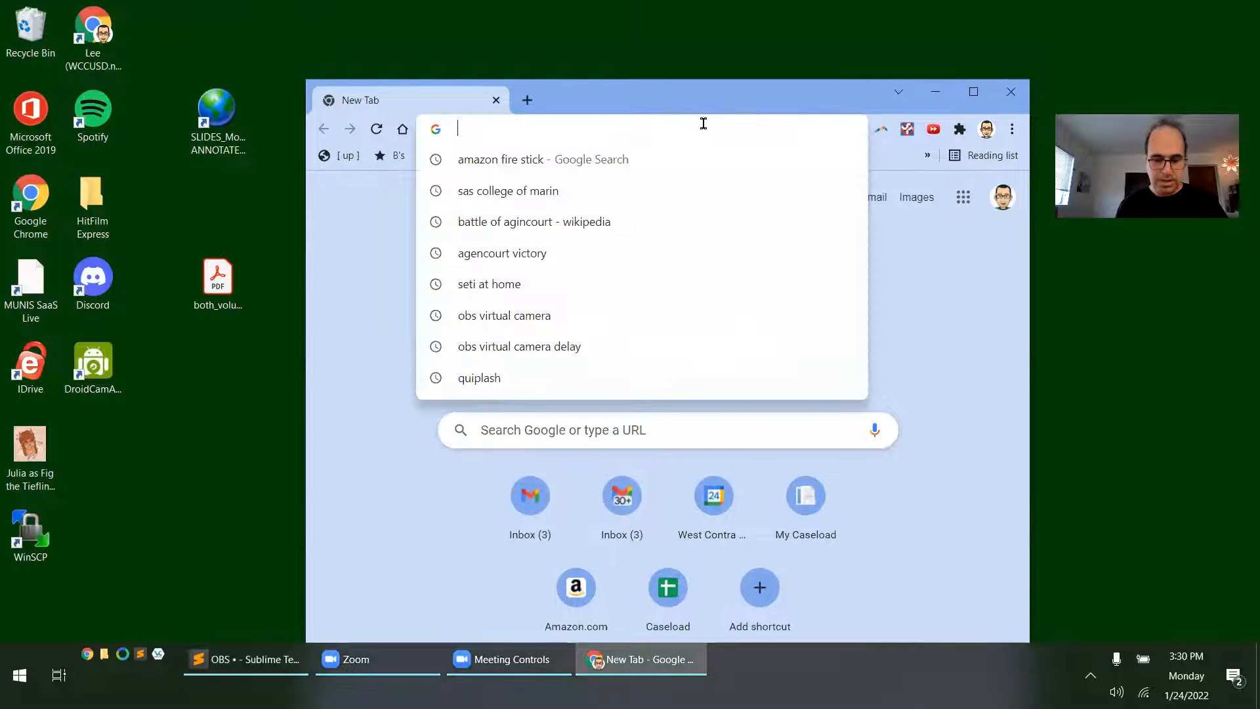
{"action": "type", "text": "obs"}
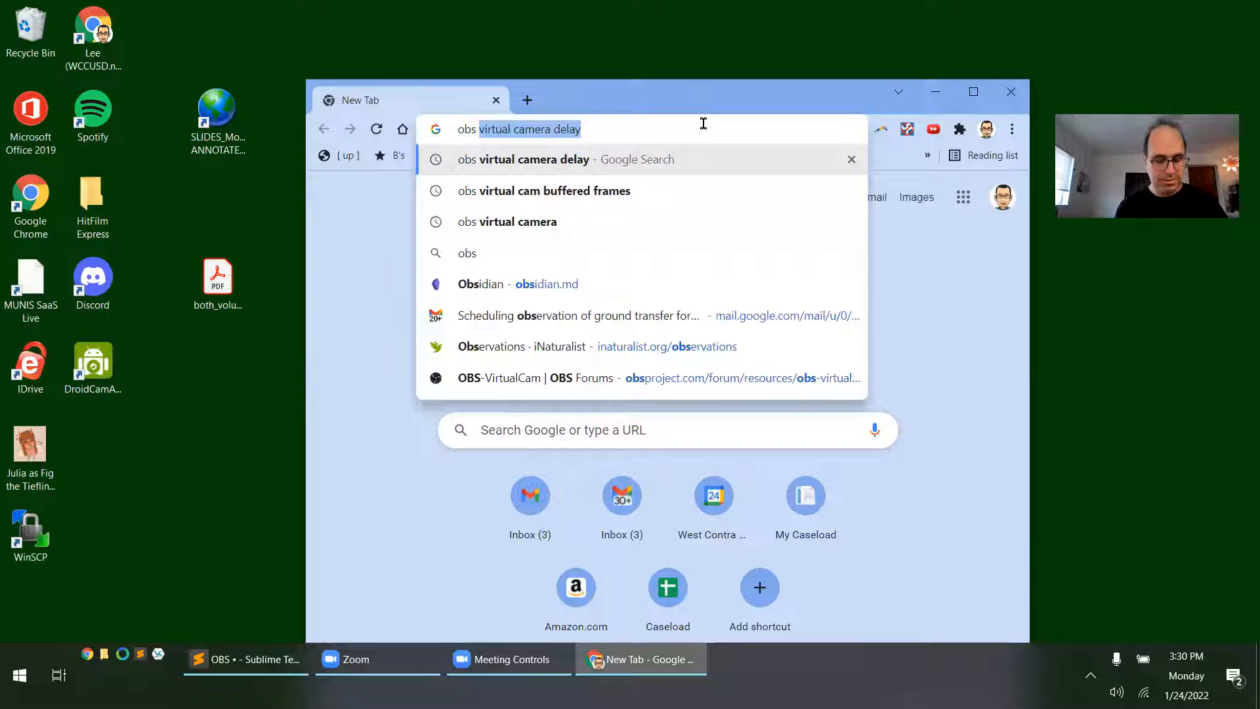
{"action": "type", "text": " studio"}
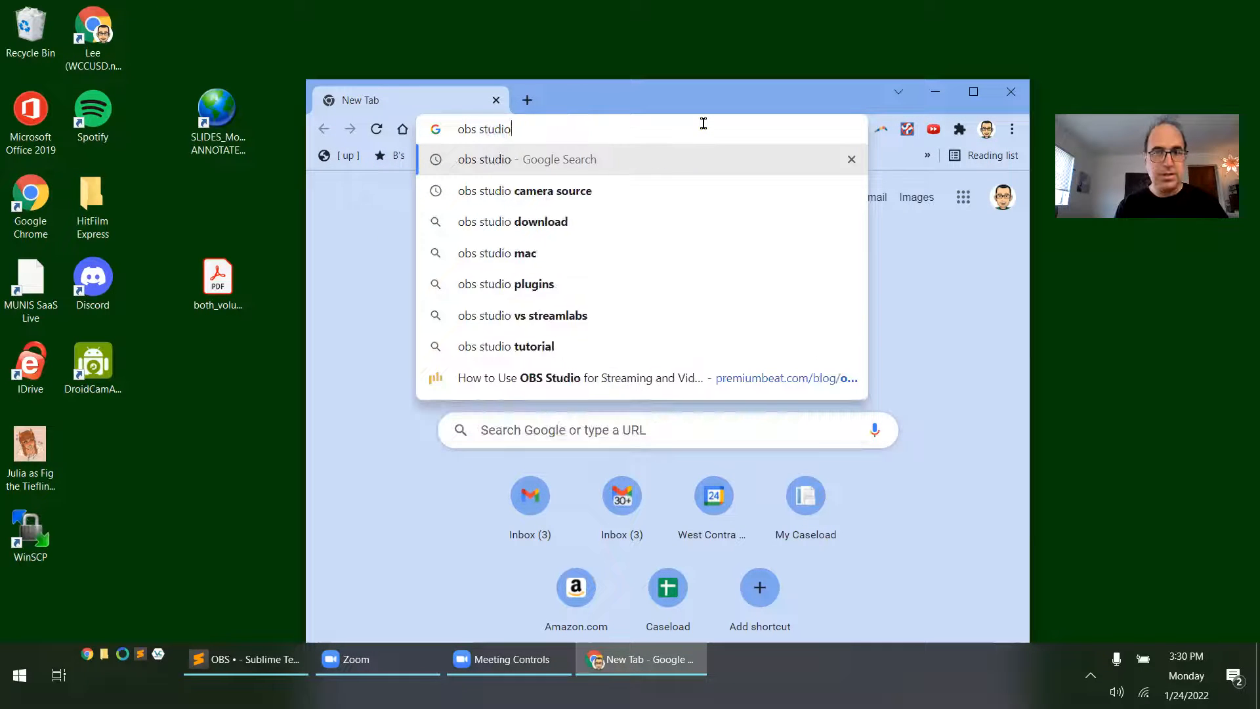
{"action": "key", "text": "Return"}
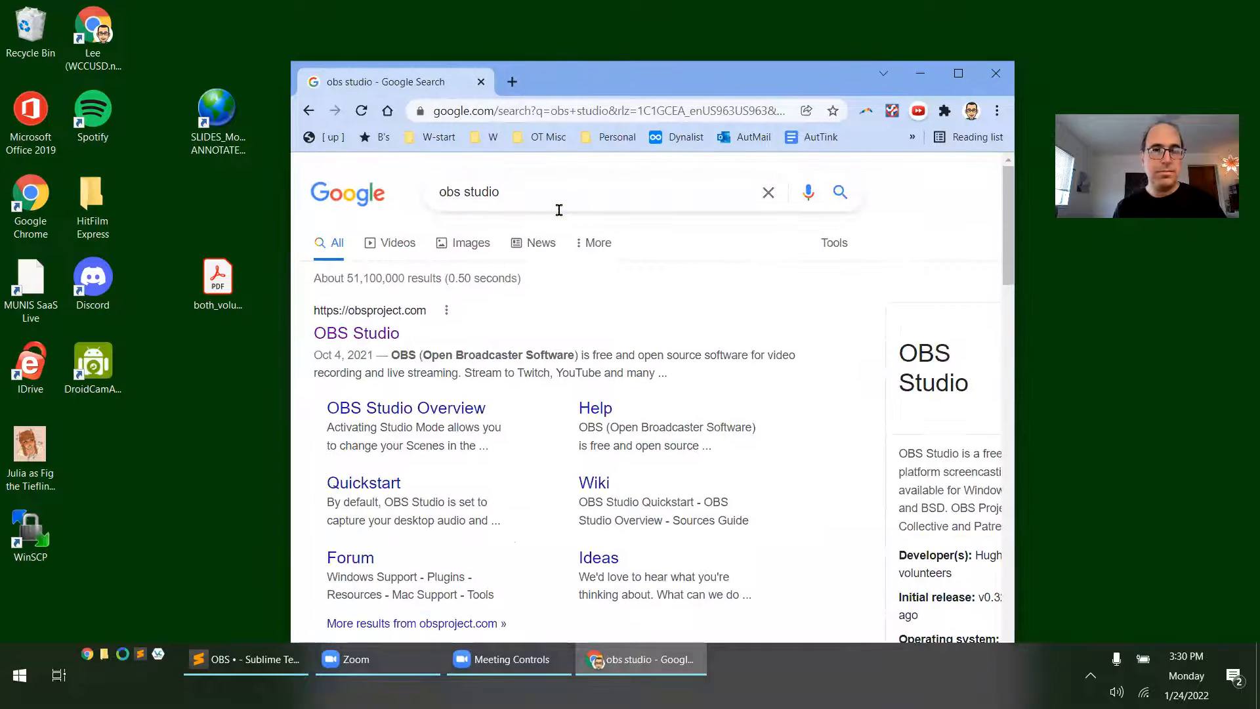
Open the official OBS Studio site from the results and download the Windows installer
{"action": "left_click", "coordinate": [373, 340]}
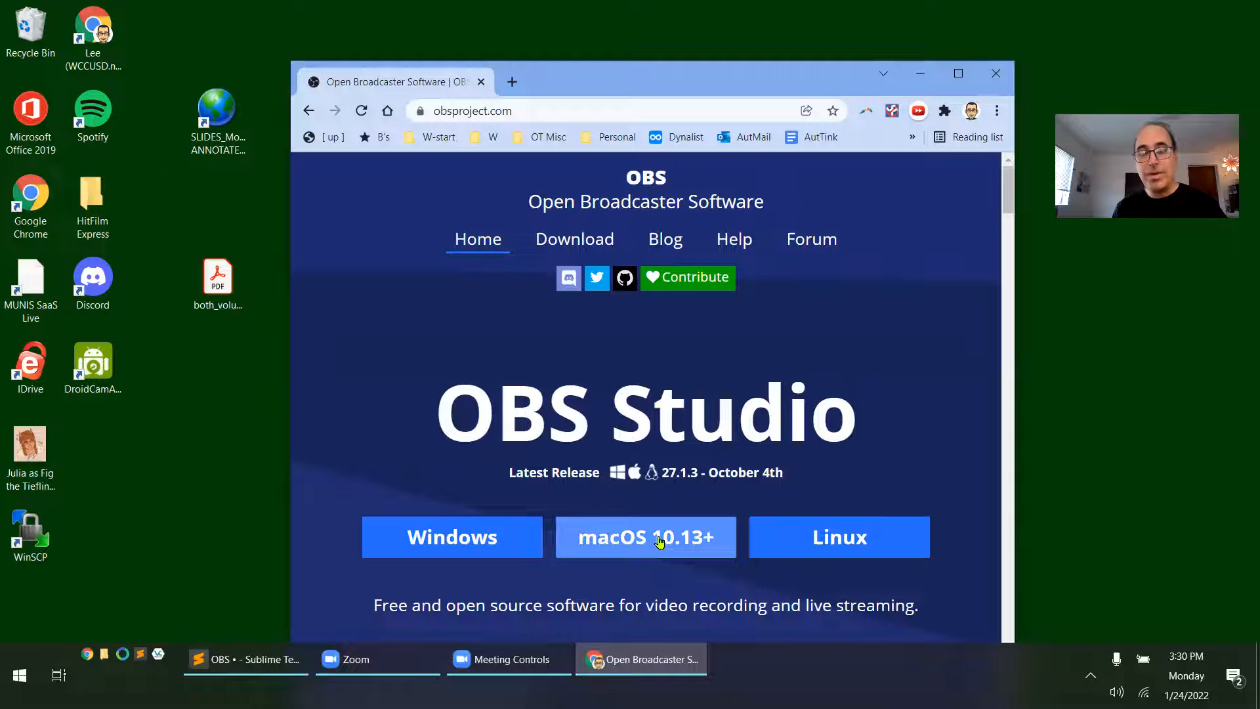
{"action": "left_click", "coordinate": [474, 540]}
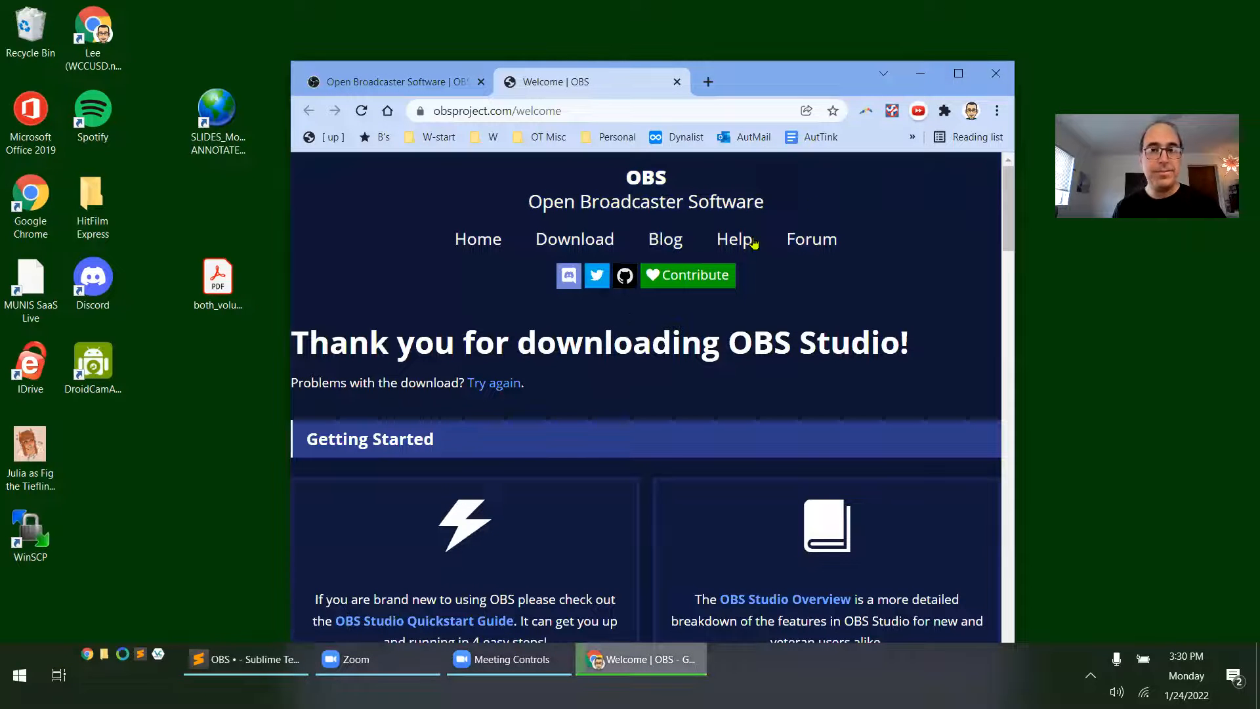
{"action": "mouse_move", "coordinate": [844, 78]}
{"action": "left_mouse_down"}
{"action": "mouse_move", "coordinate": [838, 172]}
{"action": "mouse_move", "coordinate": [838, 82]}
{"action": "left_mouse_up"}
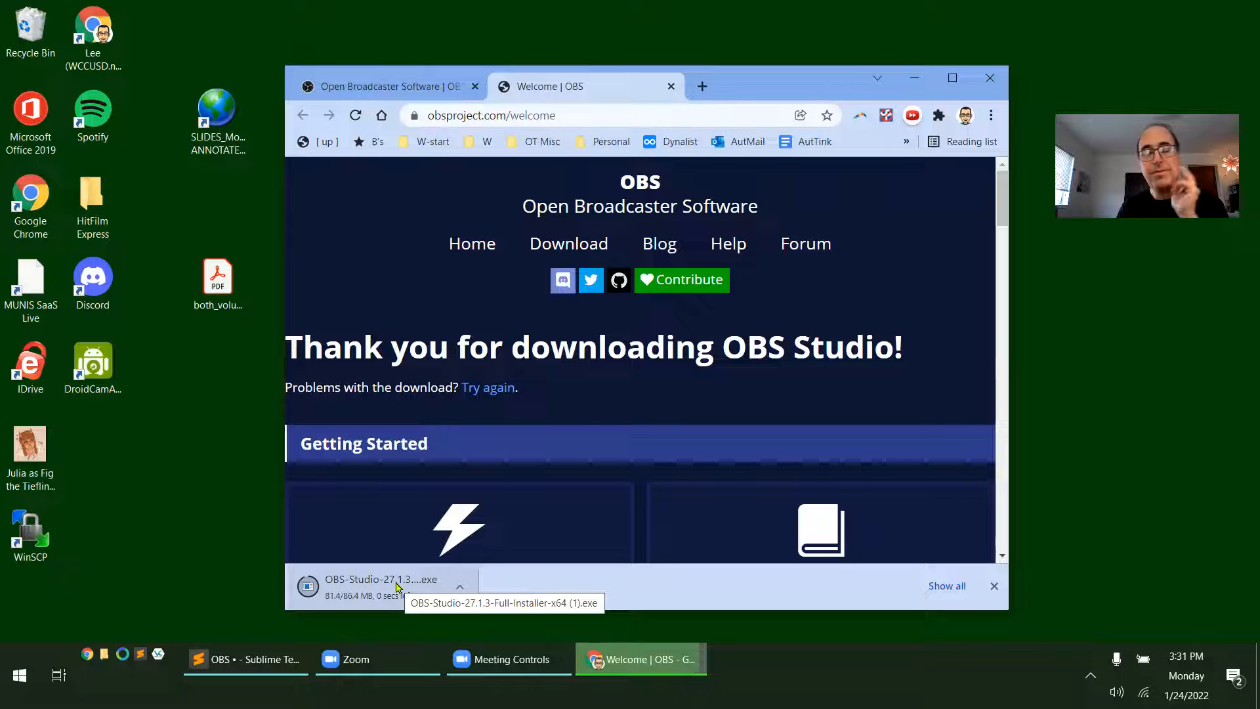
Run the downloaded OBS Studio 27.1.3 installer through to completion and launch OBS Studio on finishing
{"action": "left_click", "coordinate": [397, 587]}
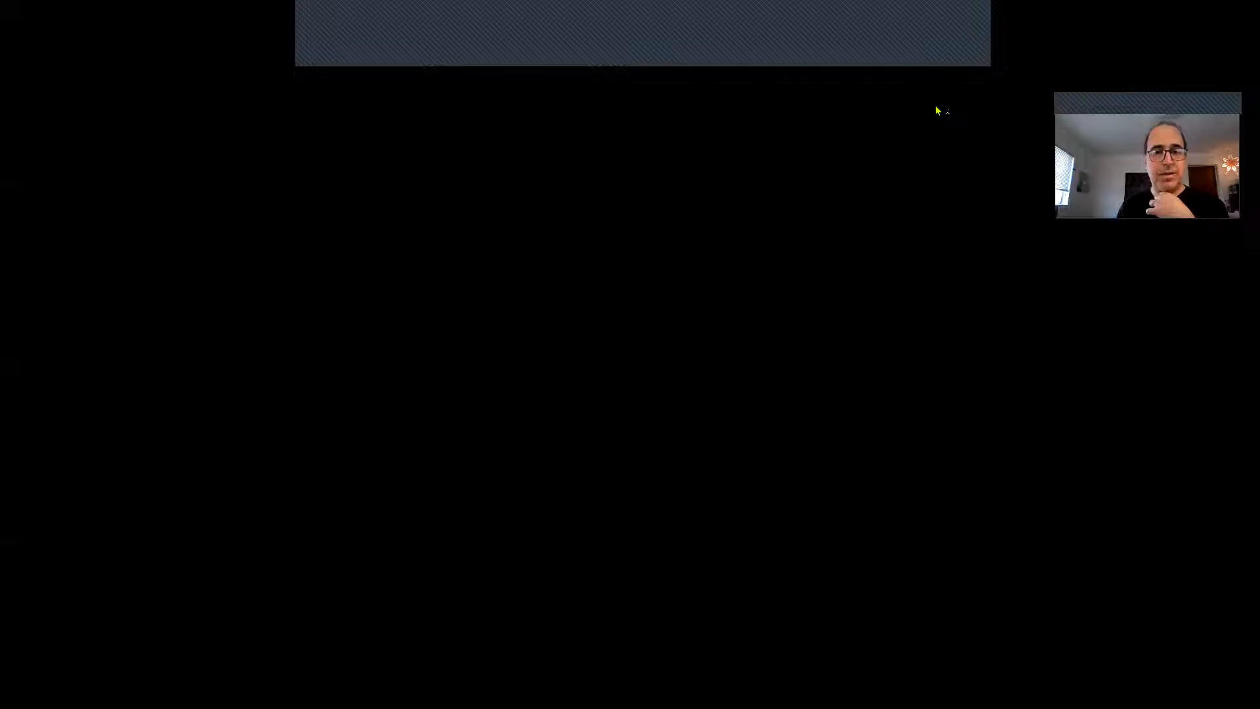
{"action": "left_click", "coordinate": [599, 474]}
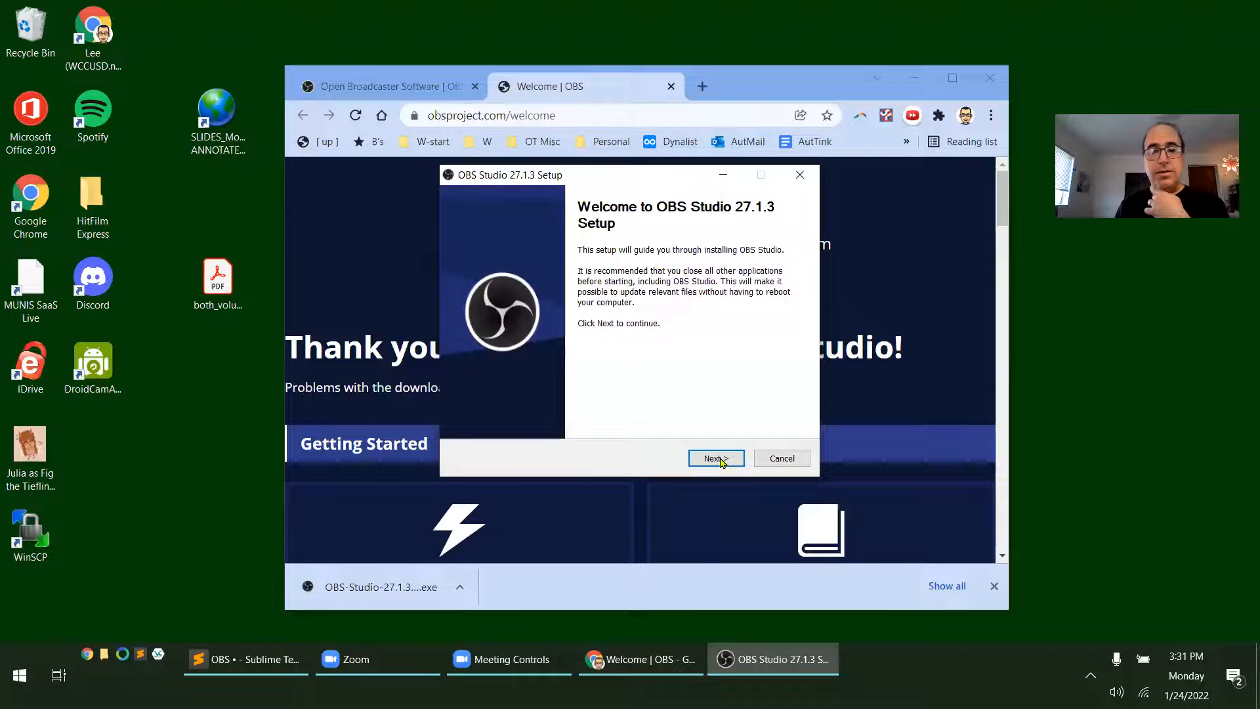
{"action": "left_click", "coordinate": [716, 458]}
{"action": "left_click", "coordinate": [716, 458]}
{"action": "left_click", "coordinate": [716, 458]}
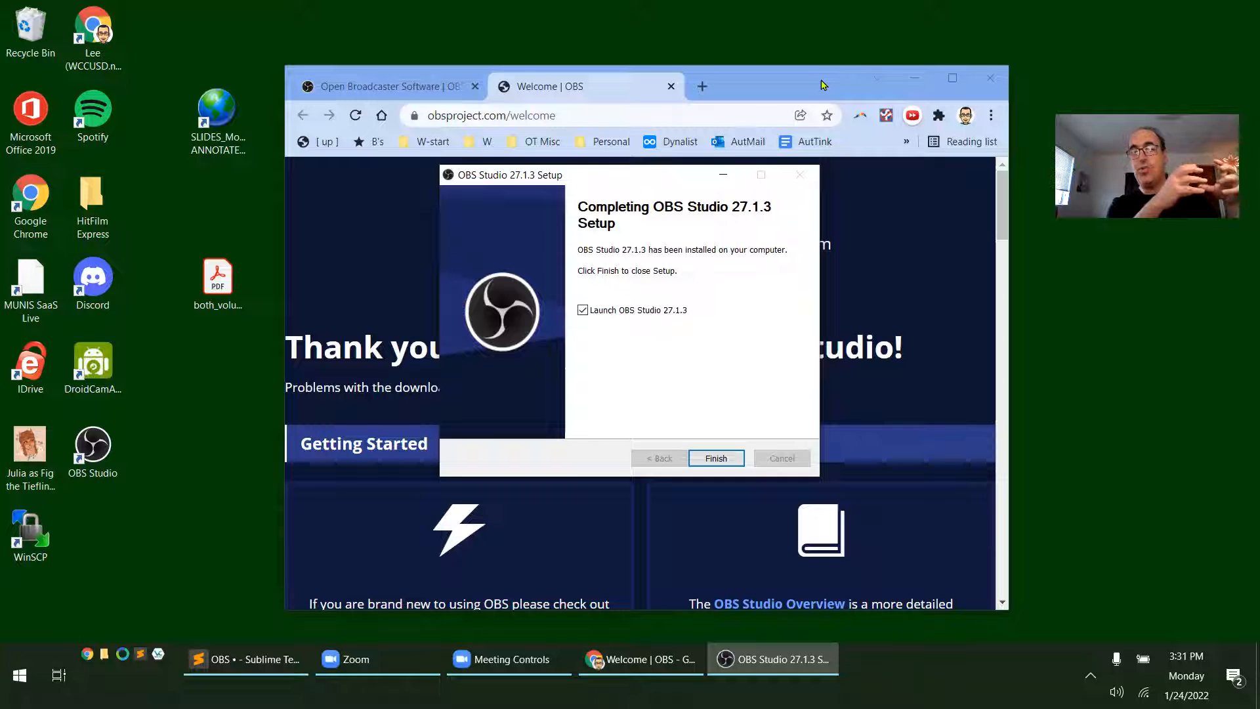
{"action": "left_click", "coordinate": [716, 457]}
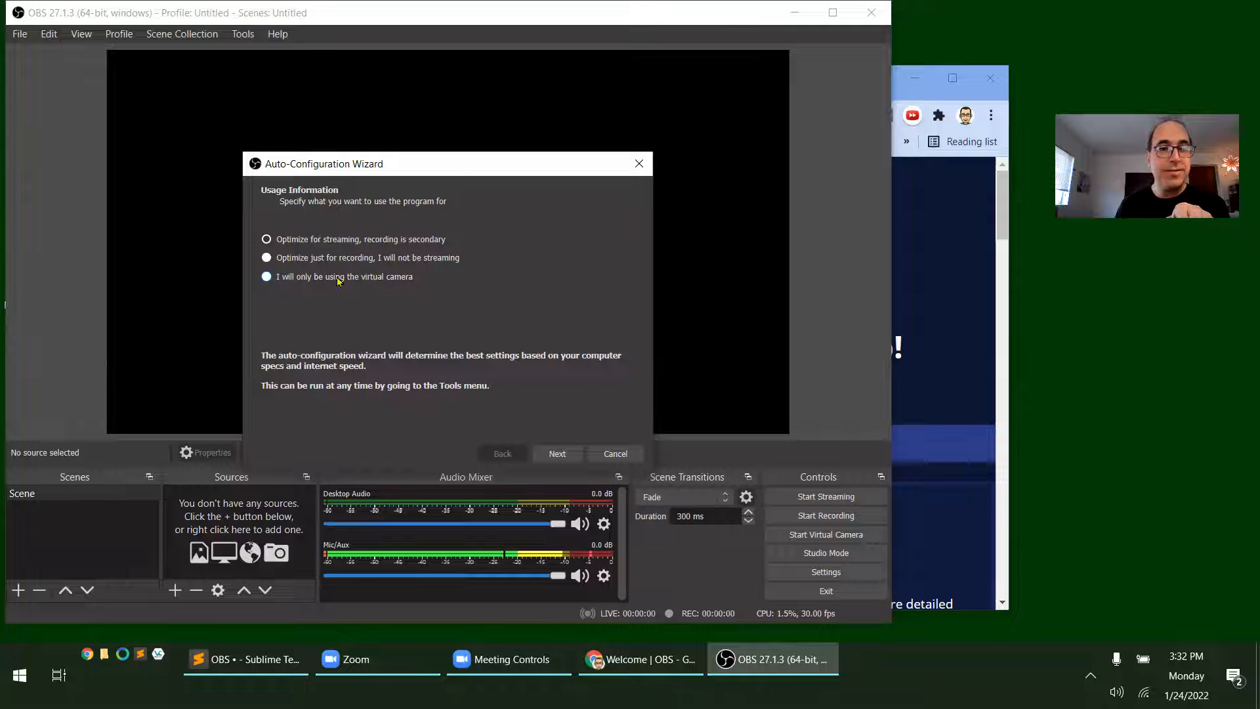
Auto-configure OBS for virtual camera use only and apply the recommended settings
{"action": "left_click", "coordinate": [267, 279]}
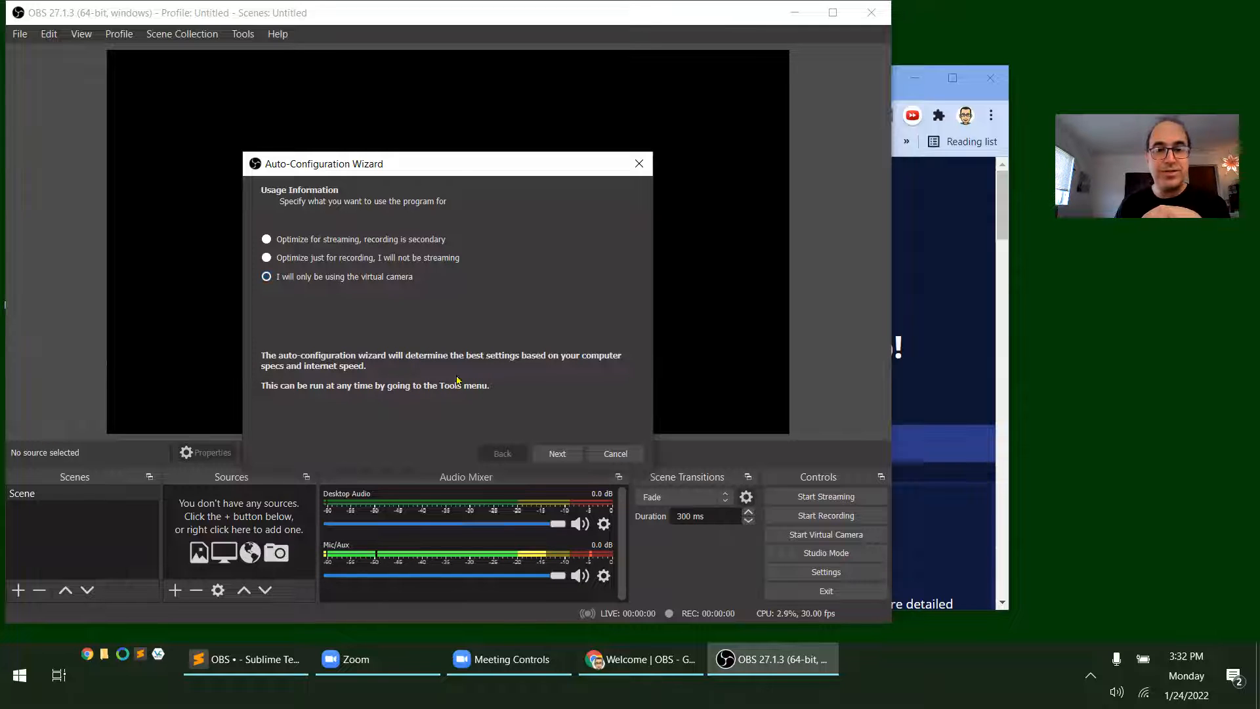
{"action": "left_click", "coordinate": [561, 457]}
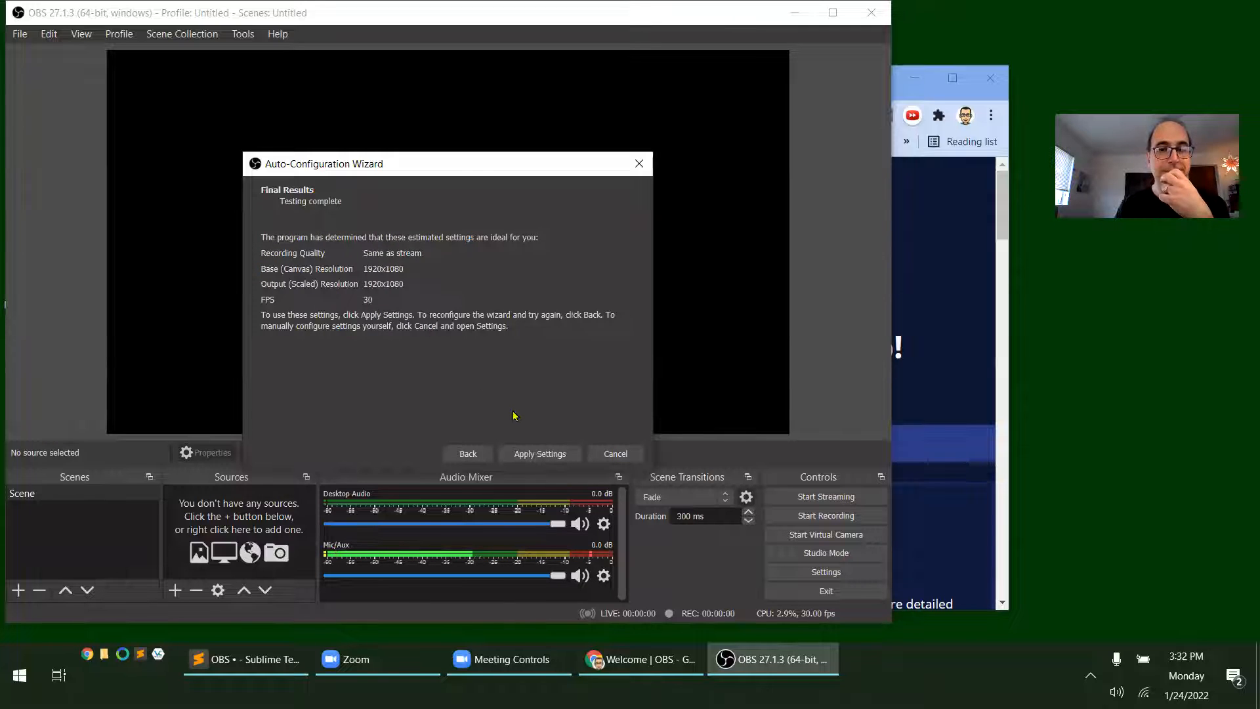
{"action": "left_click", "coordinate": [547, 454]}
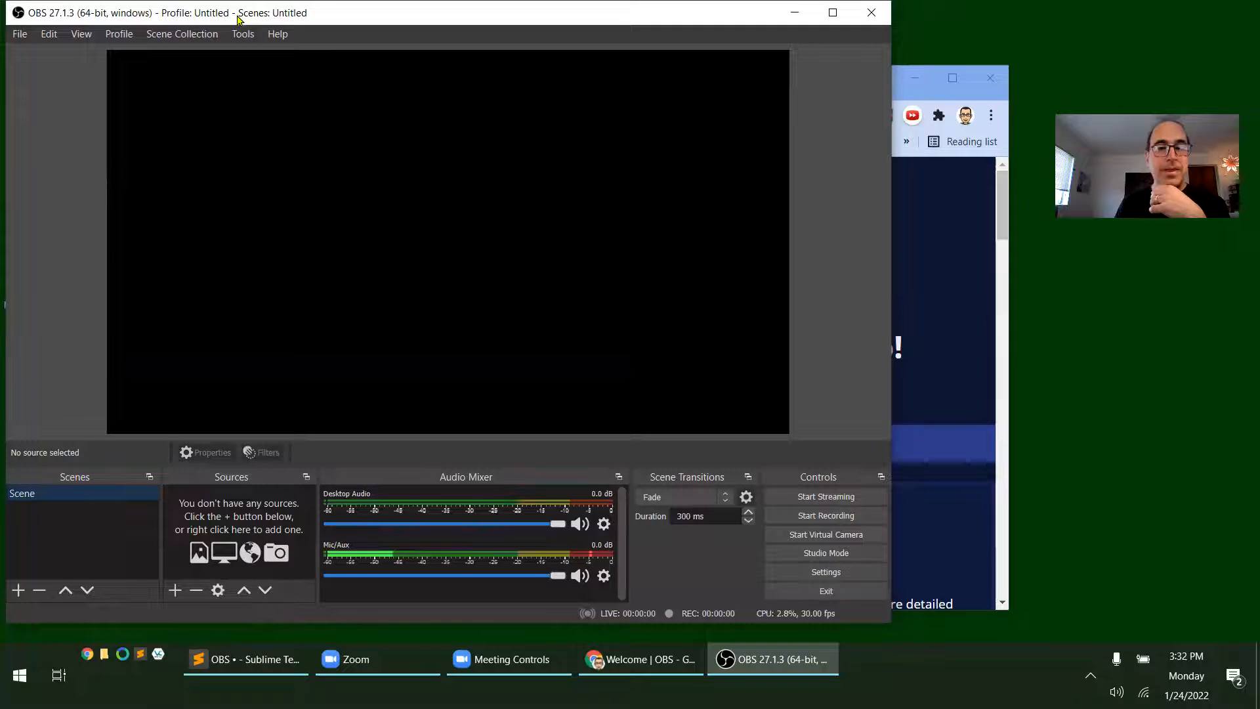
Move the OBS window toward the middle of the desktop, then close OBS Studio
{"action": "left_click_drag", "start_coordinate": [235, 14], "coordinate": [398, 93]}
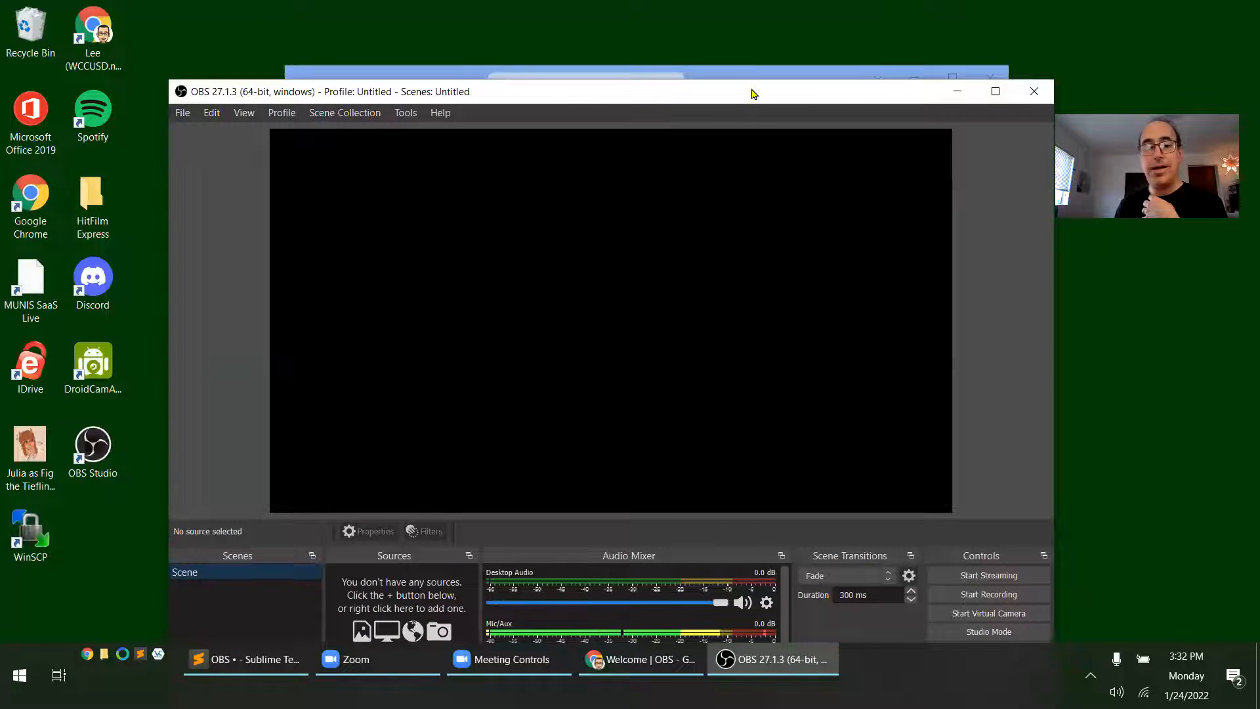
{"action": "mouse_move", "coordinate": [753, 92]}
{"action": "left_mouse_down"}
{"action": "mouse_move", "coordinate": [743, 71]}
{"action": "mouse_move", "coordinate": [819, 78]}
{"action": "left_mouse_up"}
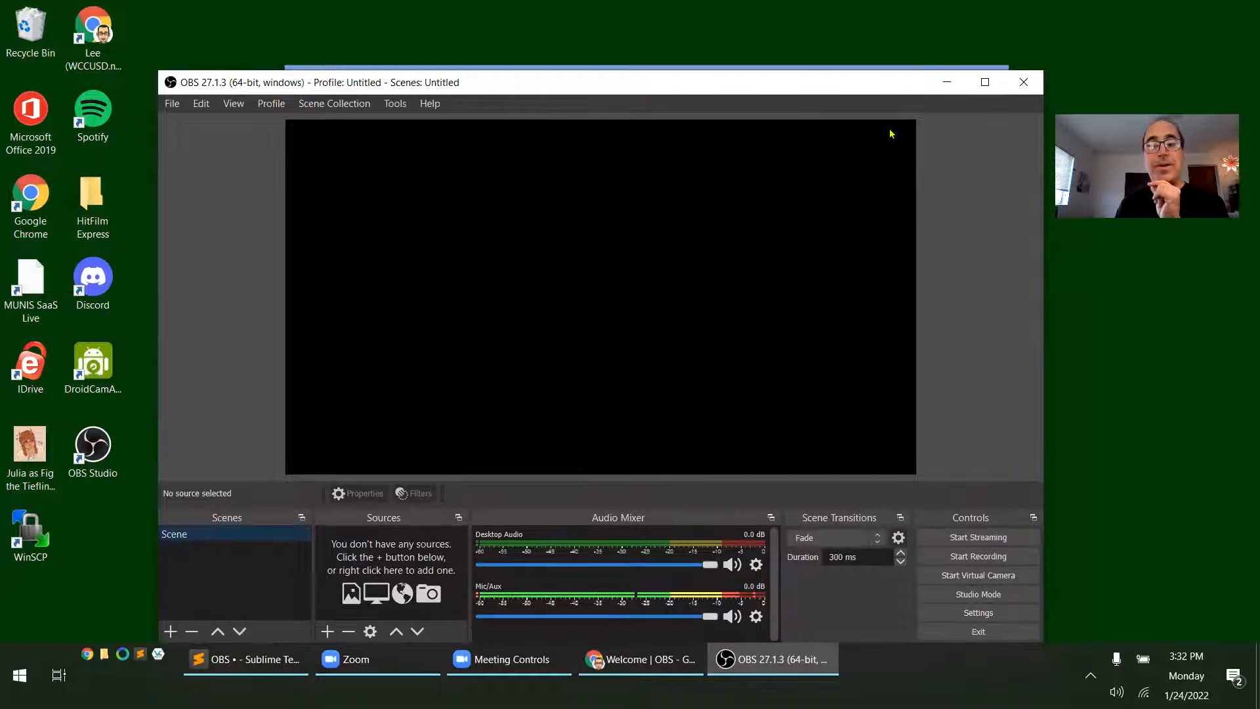
{"action": "left_click", "coordinate": [1022, 86]}
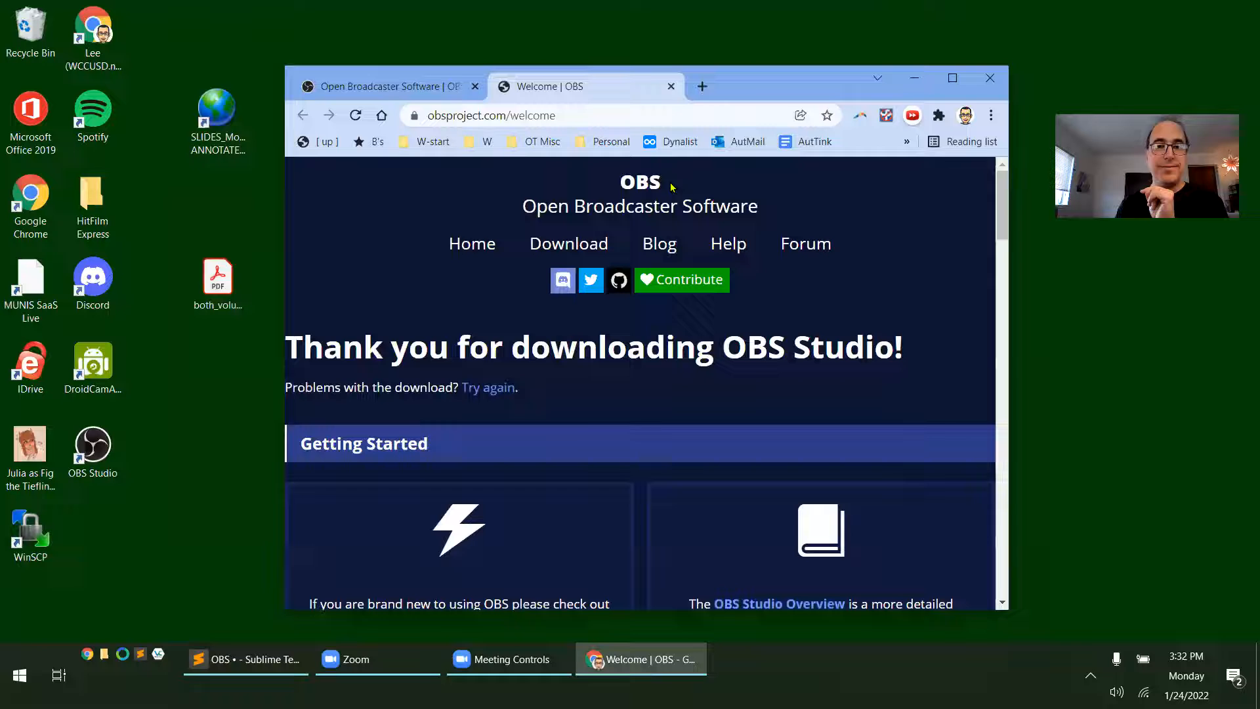
Search the web for "obs virtual camera pluin" in the current browser page
{"action": "left_click", "coordinate": [559, 117]}
{"action": "type", "text": "obs vir"}
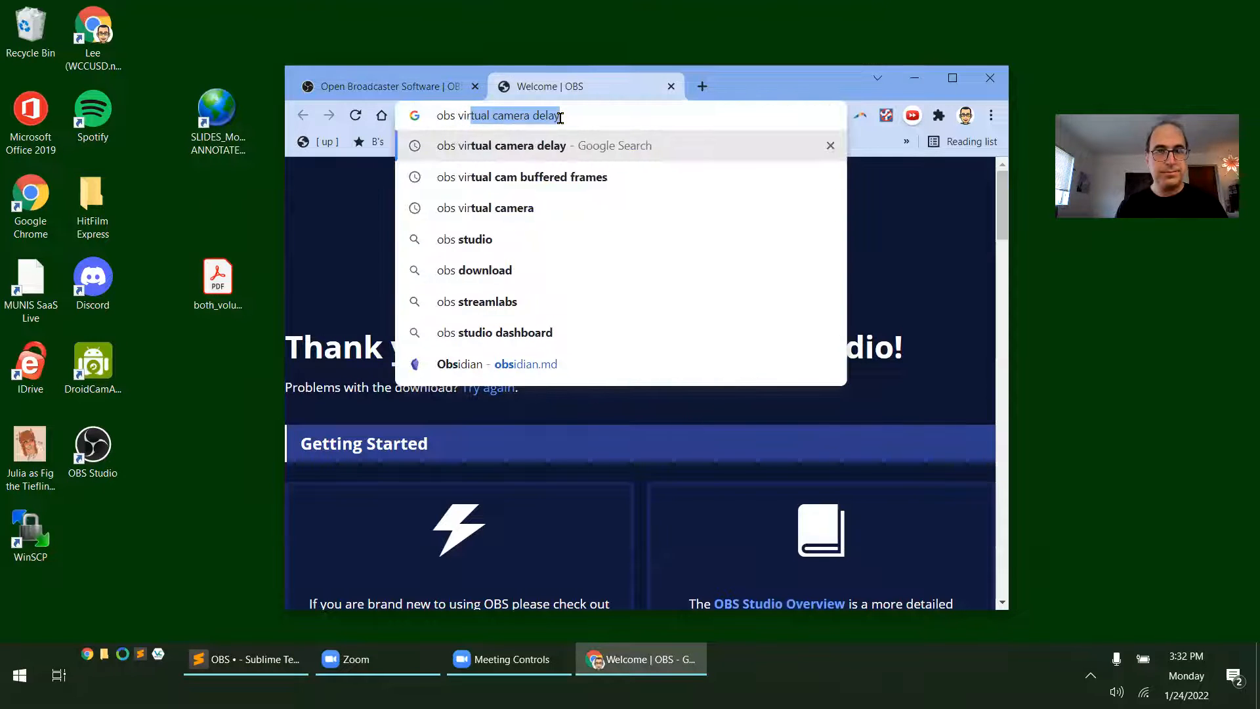
{"action": "type", "text": "tual cam"}
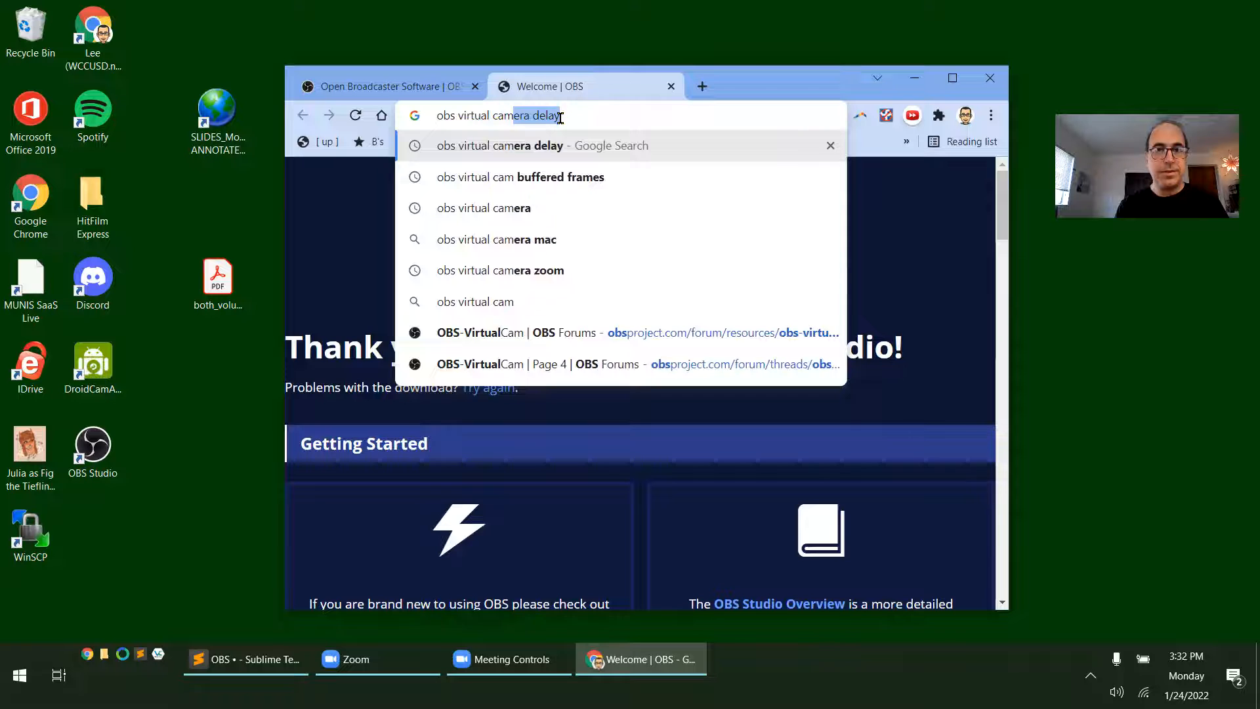
{"action": "key", "text": "Delete"}
{"action": "type", "text": "era"}
{"action": "key", "text": "BackSpace"}
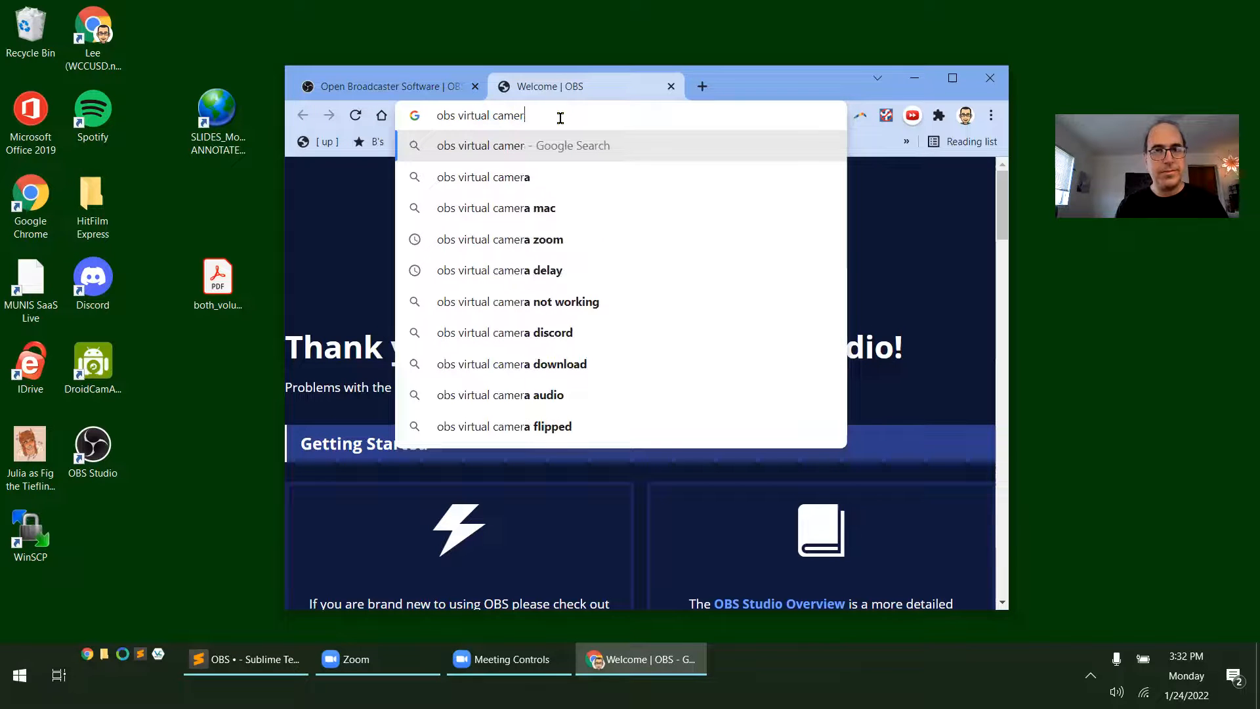
{"action": "type", "text": "a plu"}
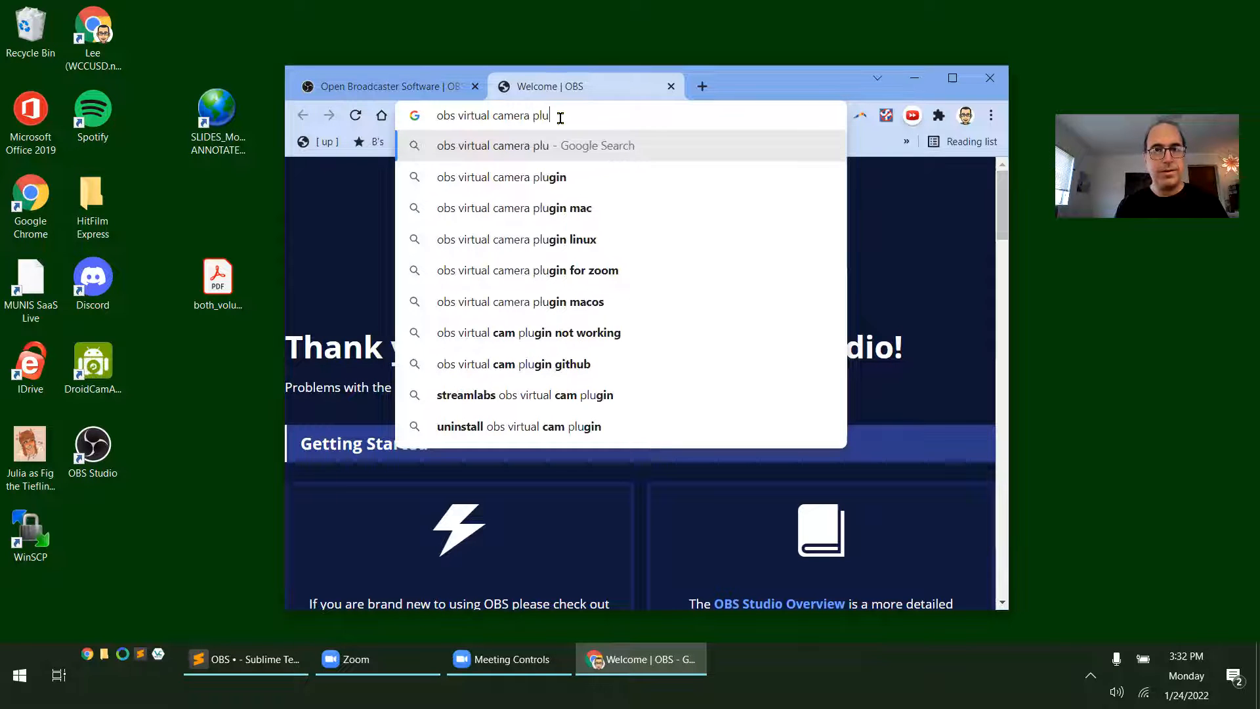
{"action": "type", "text": "in"}
{"action": "key", "text": "Return"}
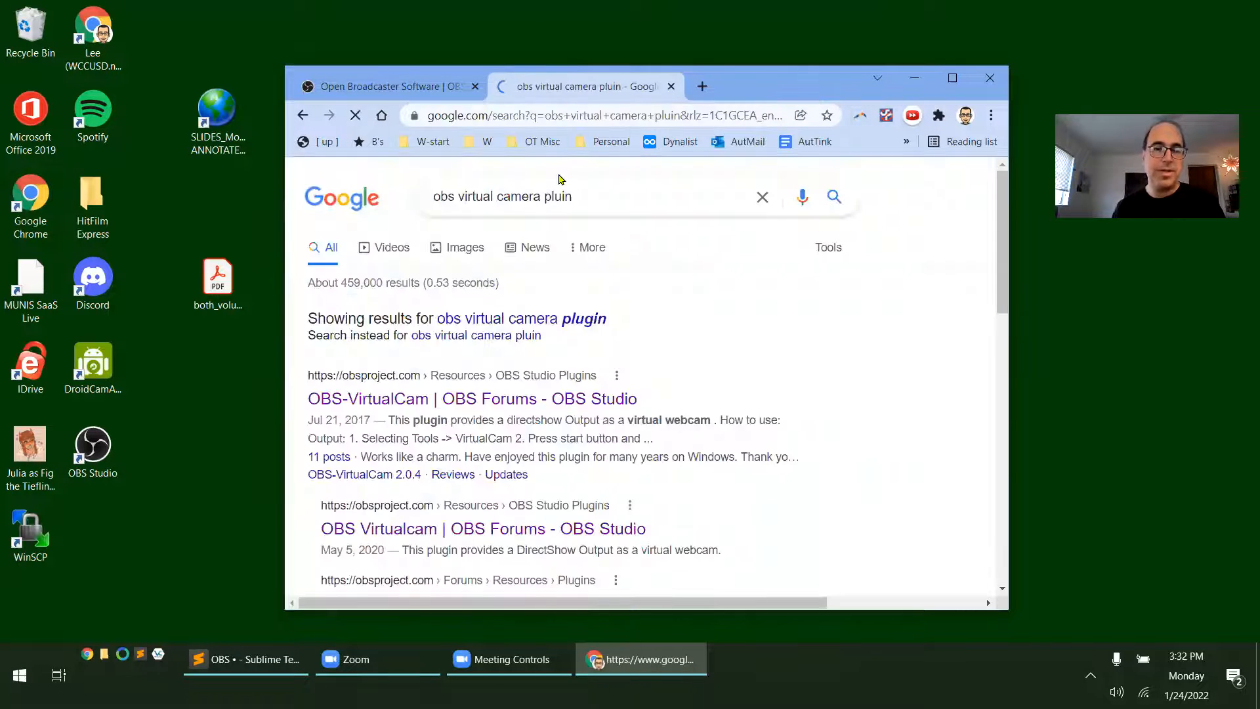
Open the OBS-VirtualCam 2.0.4 forum page in a maximized window and follow its link to the replacement plugin version
{"action": "left_click", "coordinate": [478, 398]}
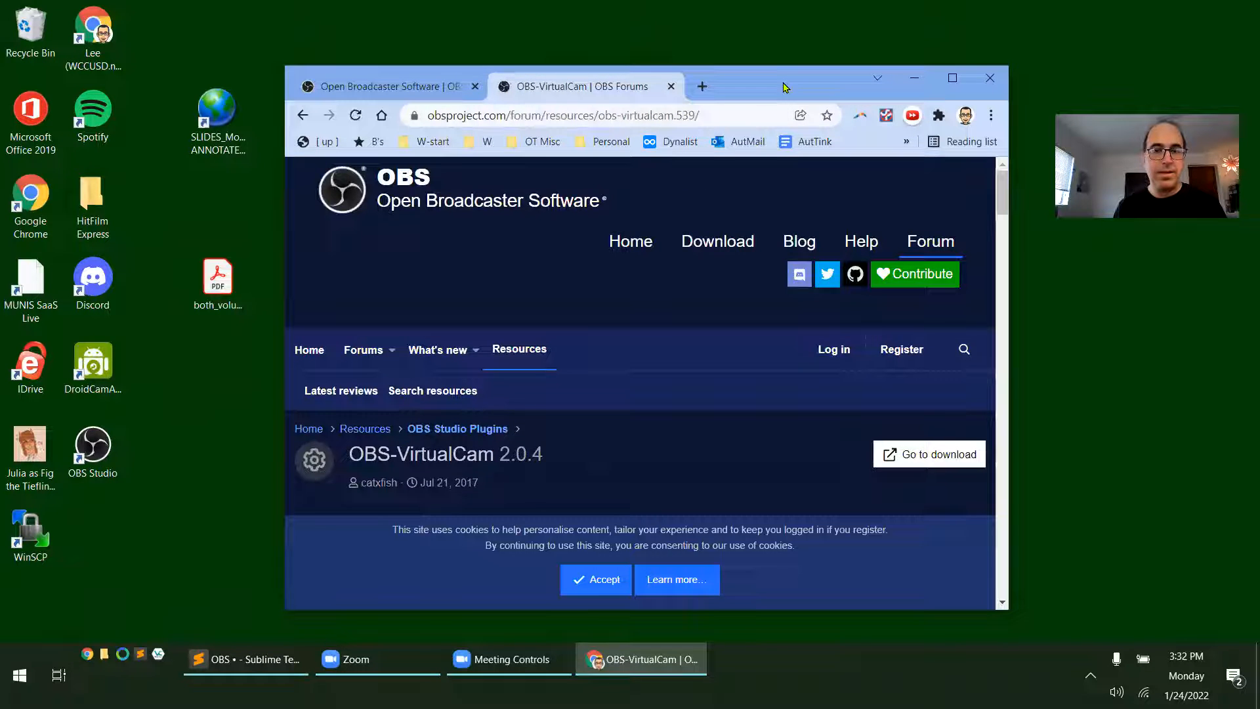
{"action": "double_click", "coordinate": [785, 88]}
{"action": "scroll", "coordinate": [452, 355], "scroll_direction": "down", "scroll_amount": 5}
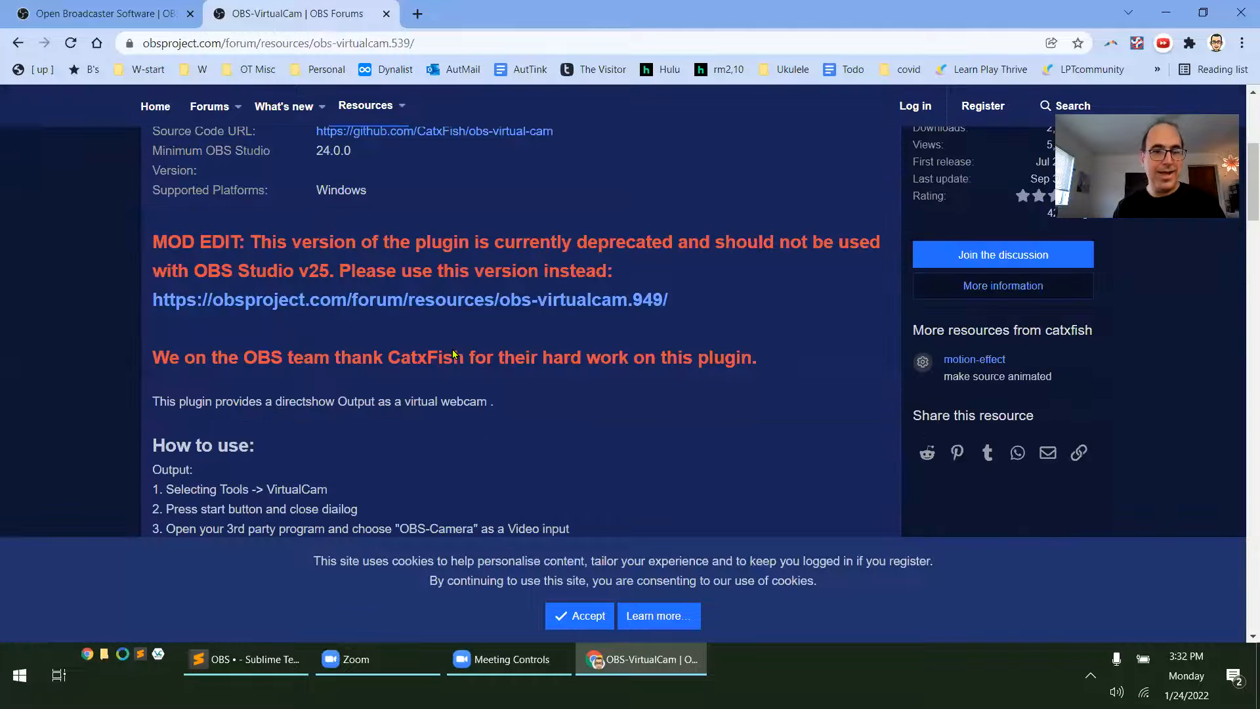
{"action": "scroll", "coordinate": [437, 371], "scroll_direction": "up", "scroll_amount": 2}
{"action": "scroll", "coordinate": [377, 332], "scroll_direction": "up", "scroll_amount": 1}
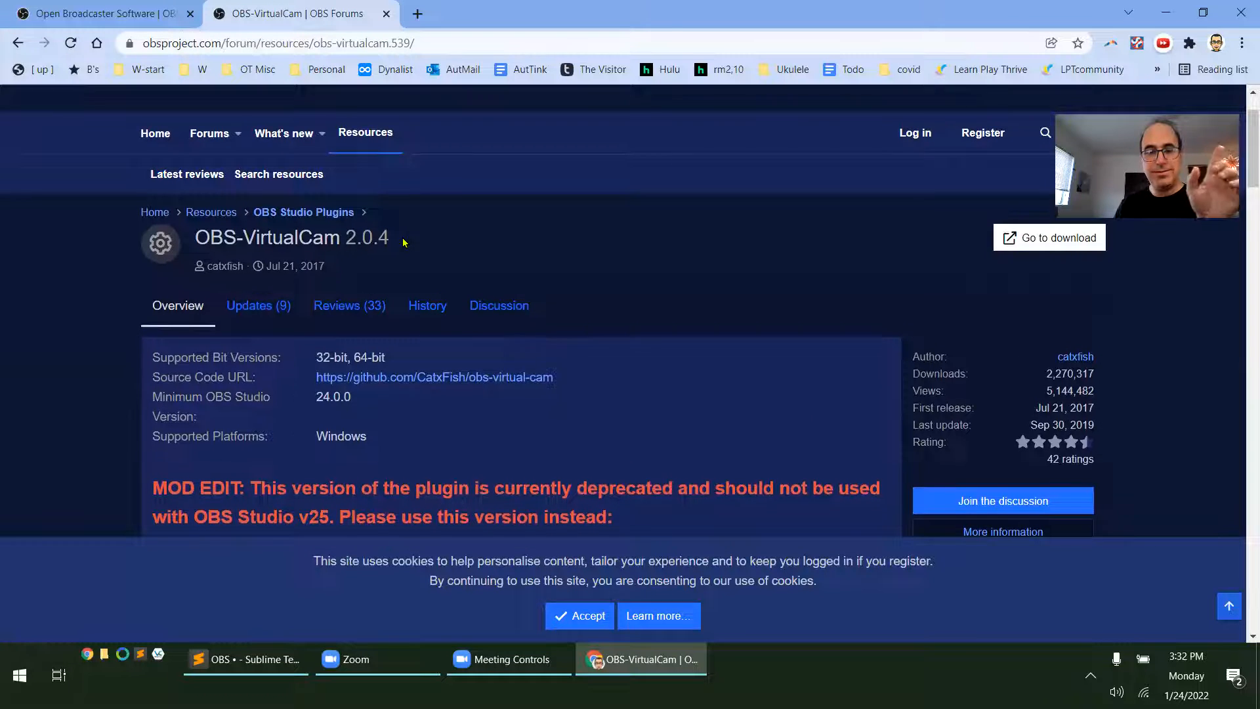
{"action": "scroll", "coordinate": [403, 242], "scroll_direction": "down", "scroll_amount": 1}
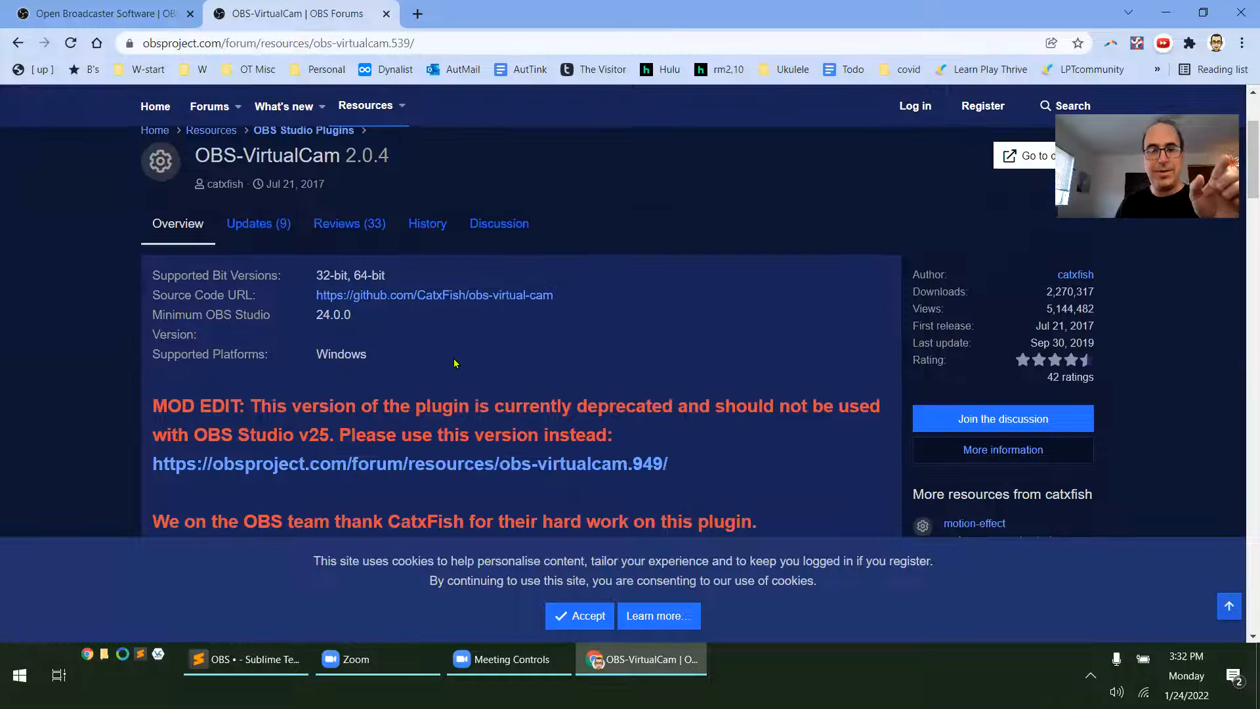
{"action": "left_click", "coordinate": [466, 467]}
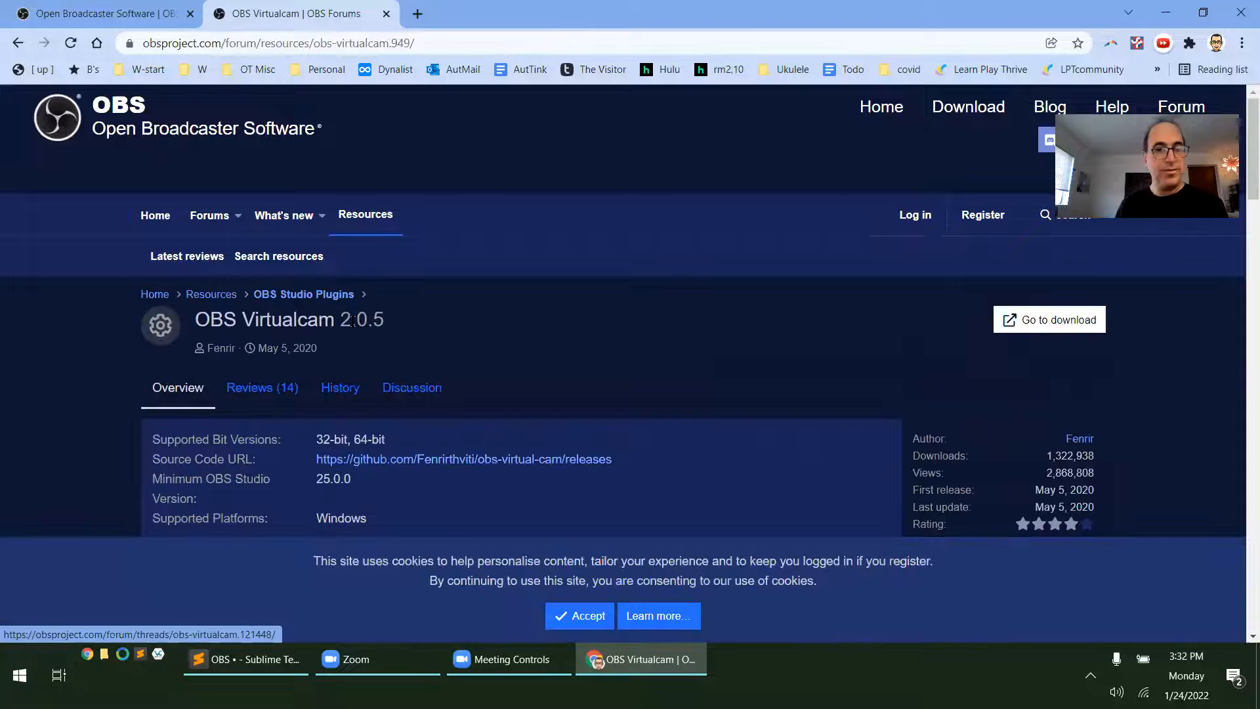
Download the OBS Virtualcam 2.0.5 plugin installer from its resource page
{"action": "scroll", "coordinate": [470, 335], "scroll_direction": "down", "scroll_amount": 3}
{"action": "scroll", "coordinate": [470, 335], "scroll_direction": "up", "scroll_amount": 3}
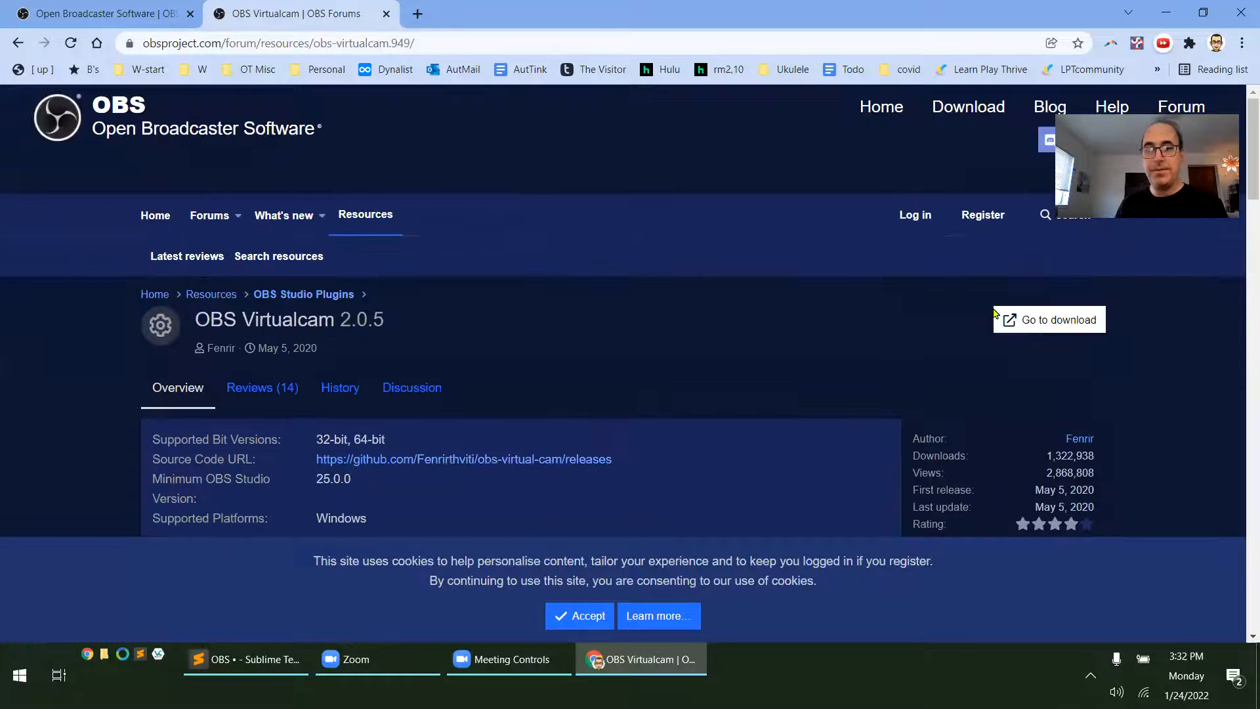
{"action": "left_click", "coordinate": [1045, 327]}
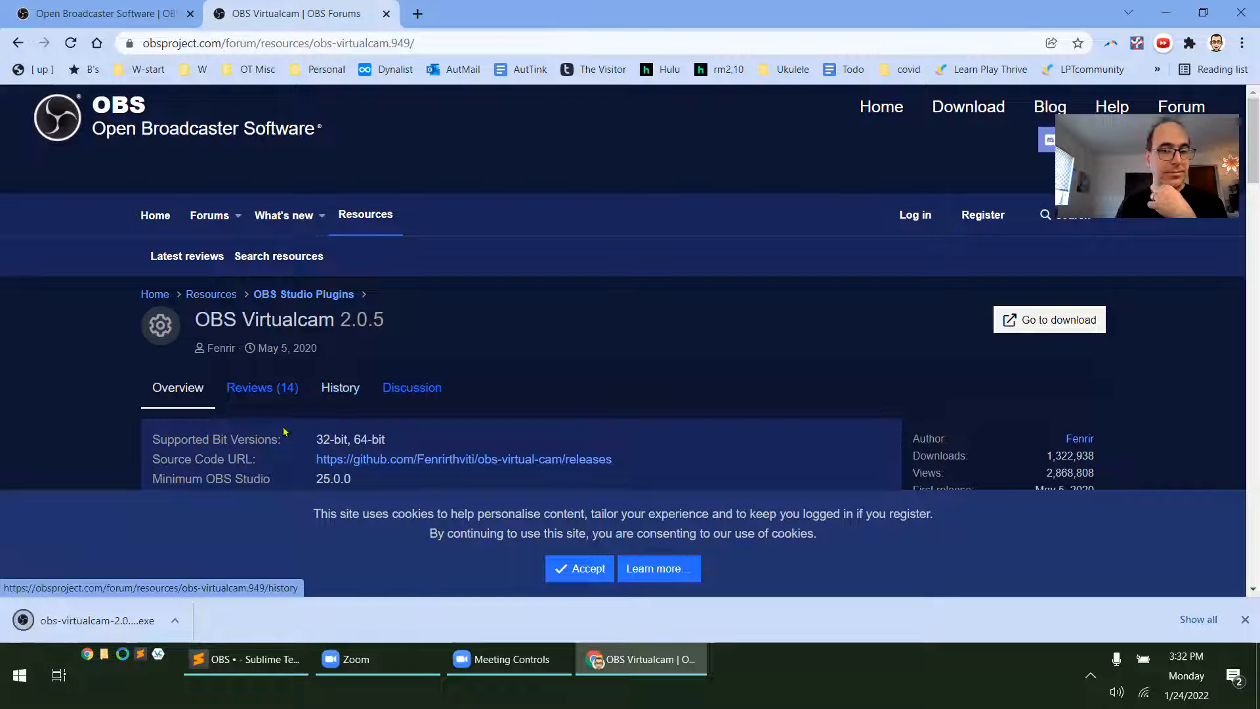
Install OBS Virtualcam 2.0.5 with 1 virtual camera registered, finish the setup and minimize the browser
{"action": "left_click", "coordinate": [99, 620]}
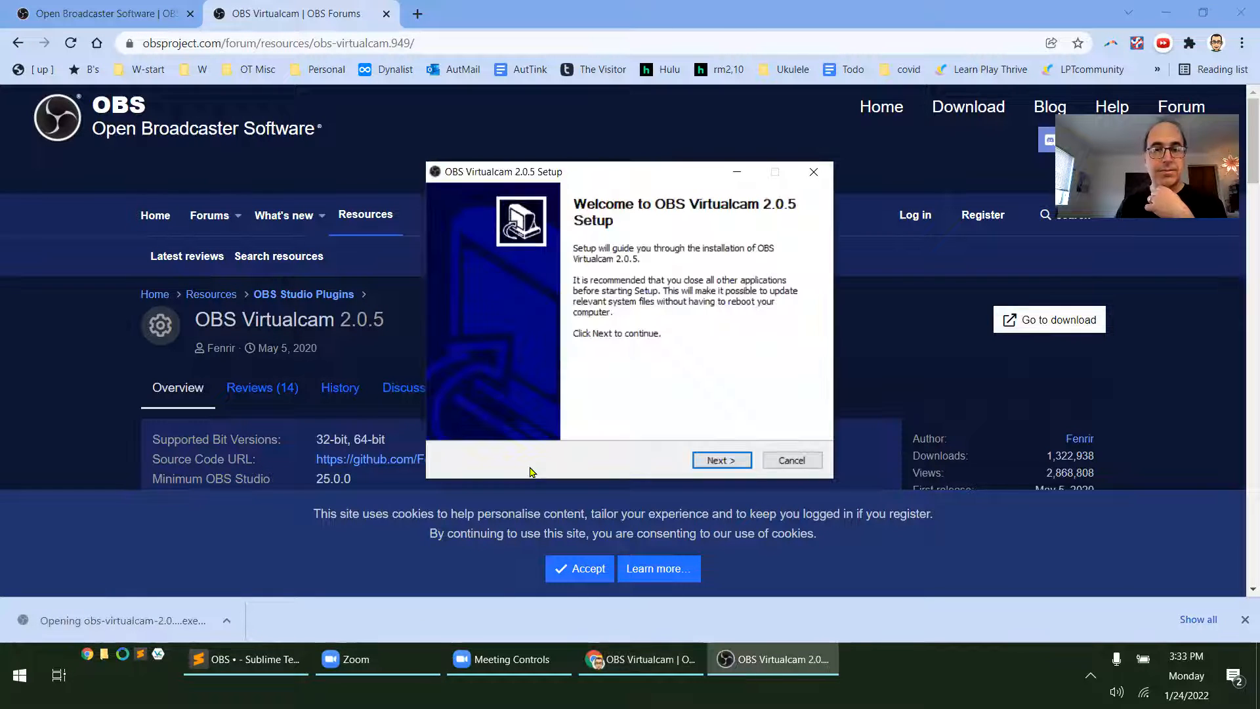
{"action": "left_click", "coordinate": [720, 460]}
{"action": "left_click", "coordinate": [720, 461]}
{"action": "left_click", "coordinate": [720, 461]}
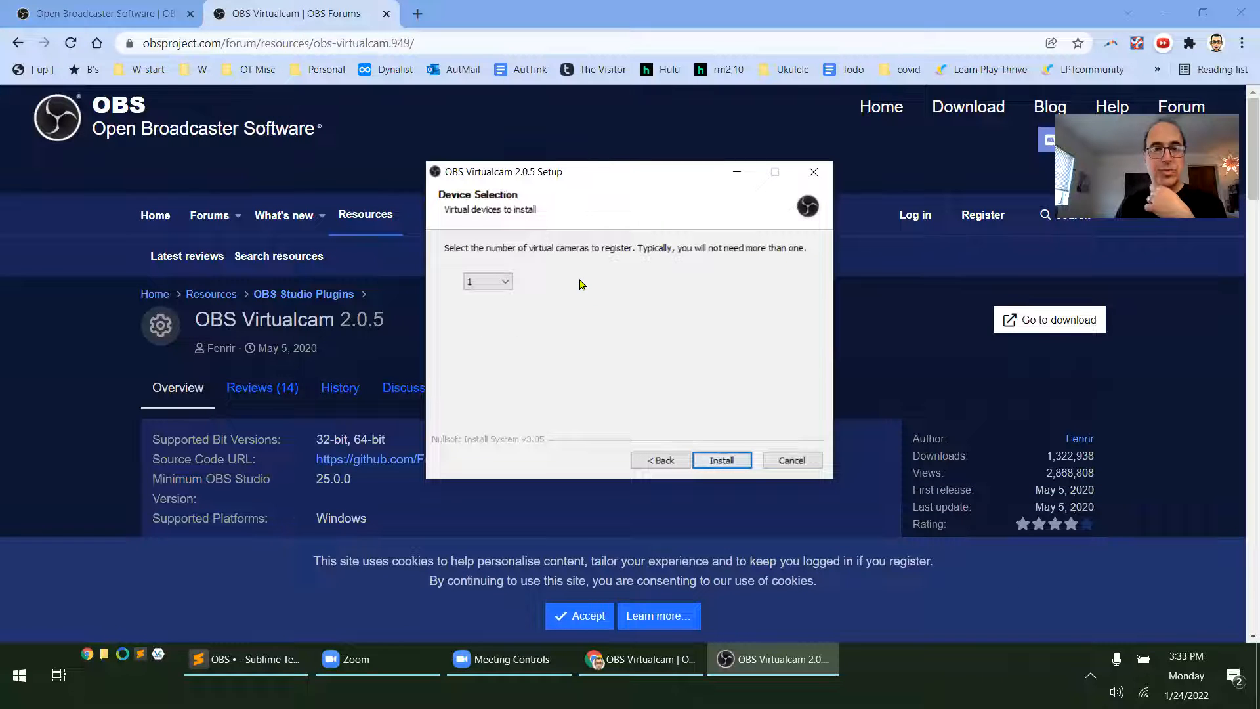
{"action": "left_click", "coordinate": [721, 461]}
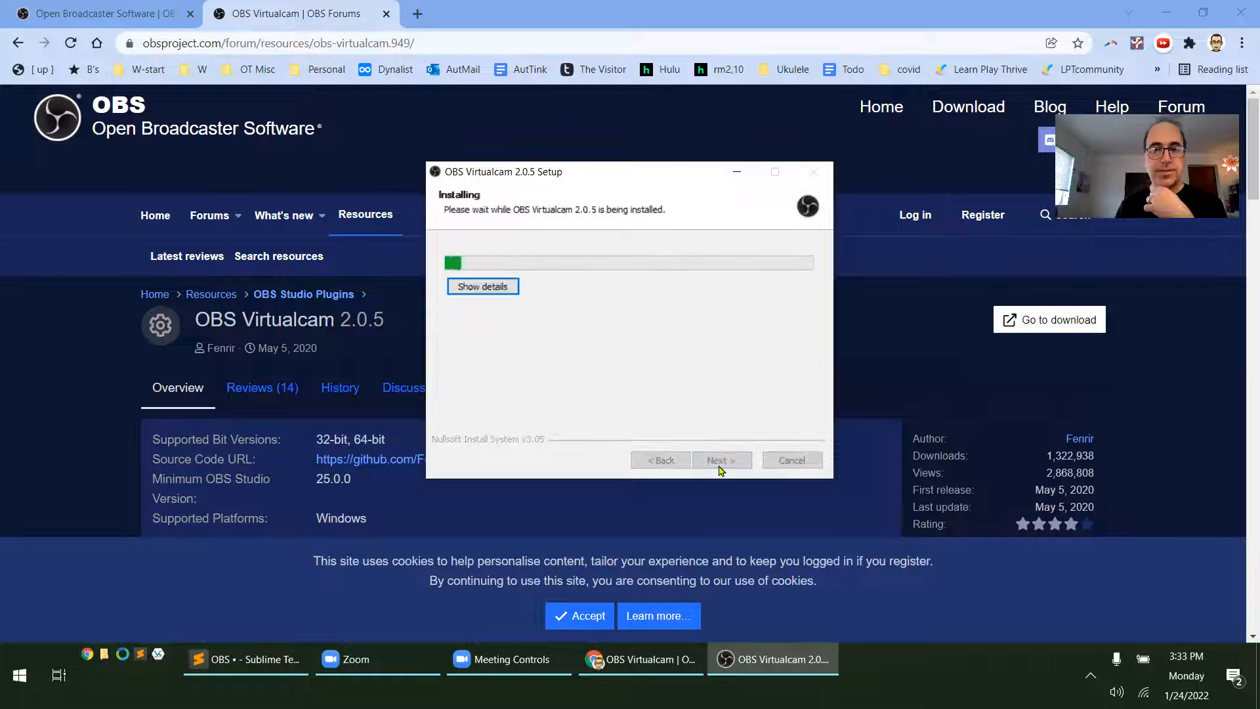
{"action": "left_click", "coordinate": [721, 461]}
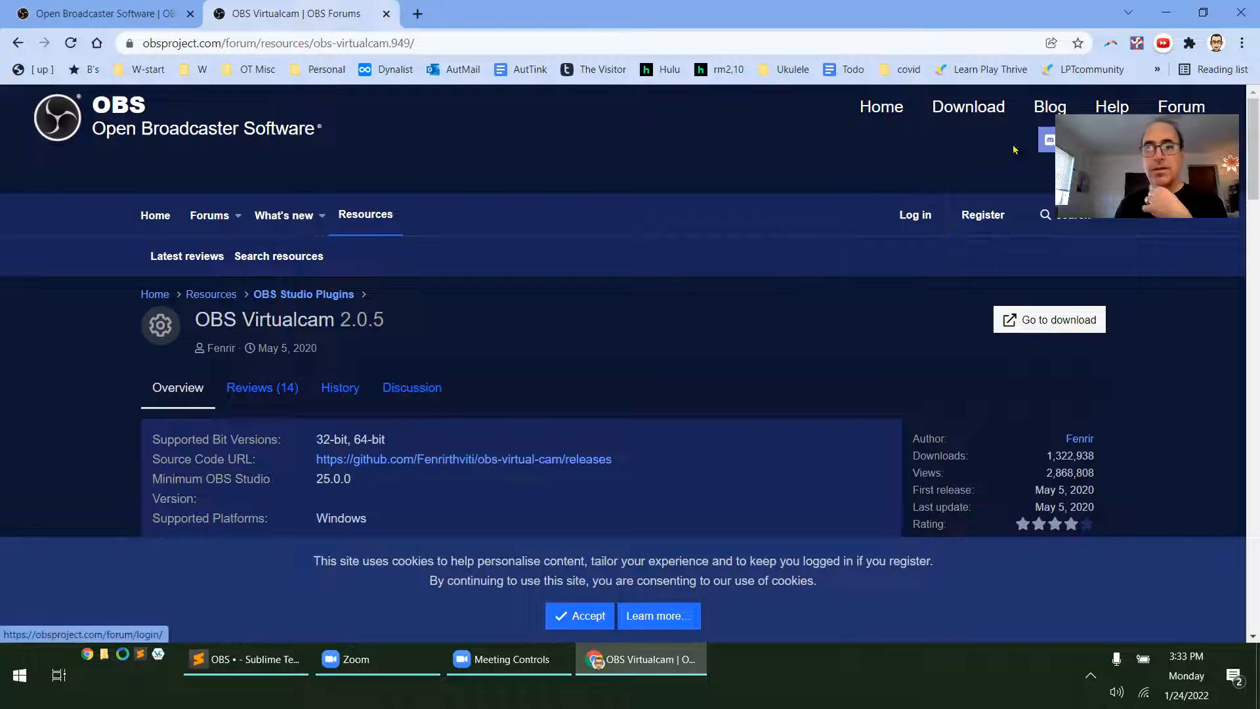
{"action": "left_click", "coordinate": [1168, 14]}
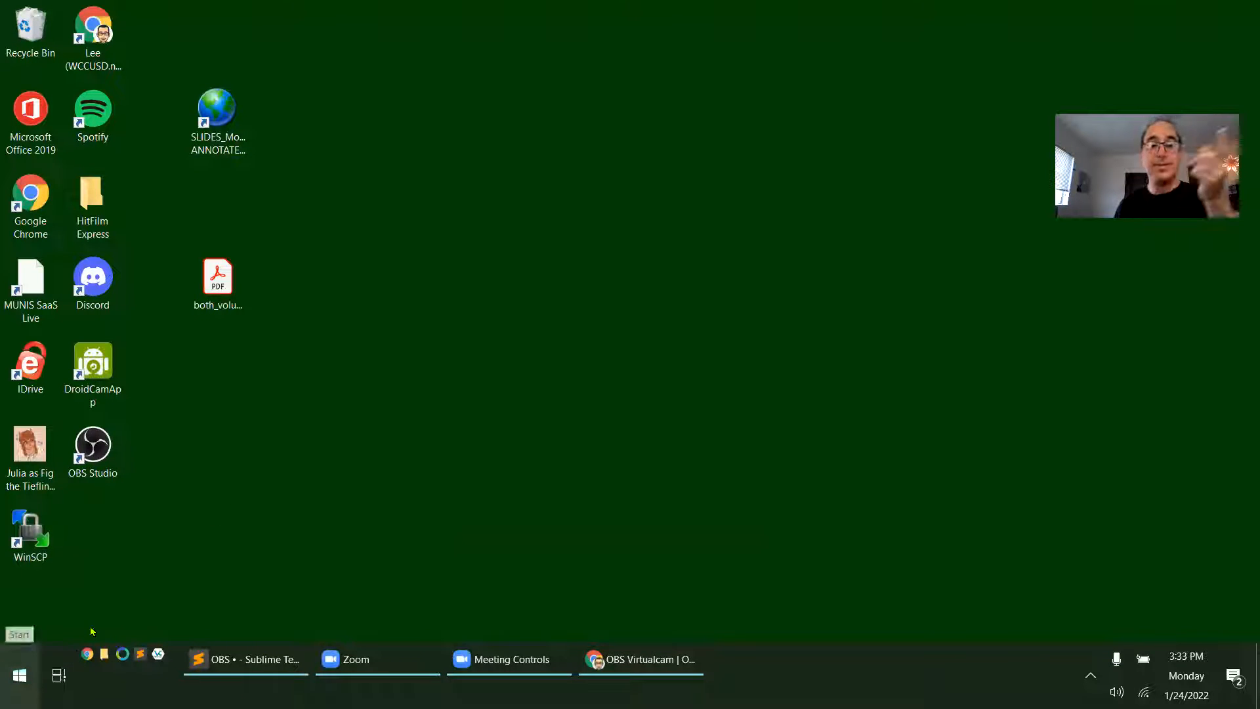
Launch OBS Studio and enable AutoStart in the VirtualCam settings, keeping OBS-Camera as the target camera
{"action": "left_click", "coordinate": [90, 457]}
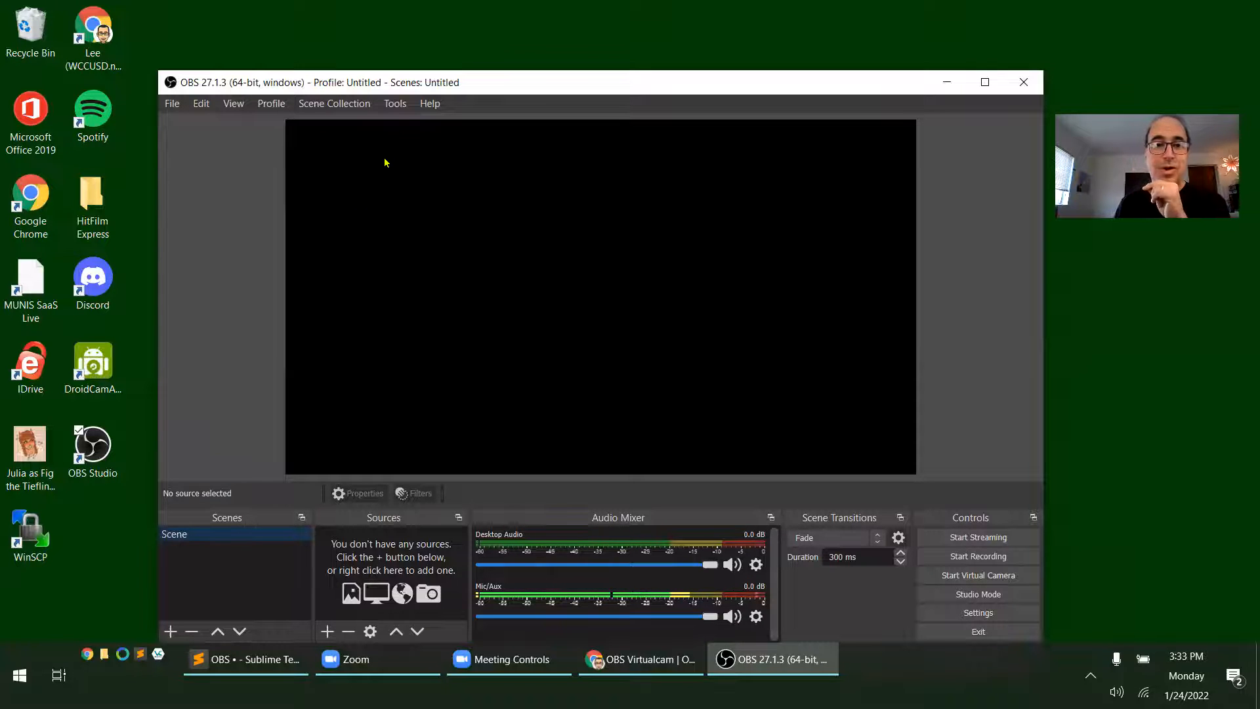
{"action": "left_click", "coordinate": [395, 103]}
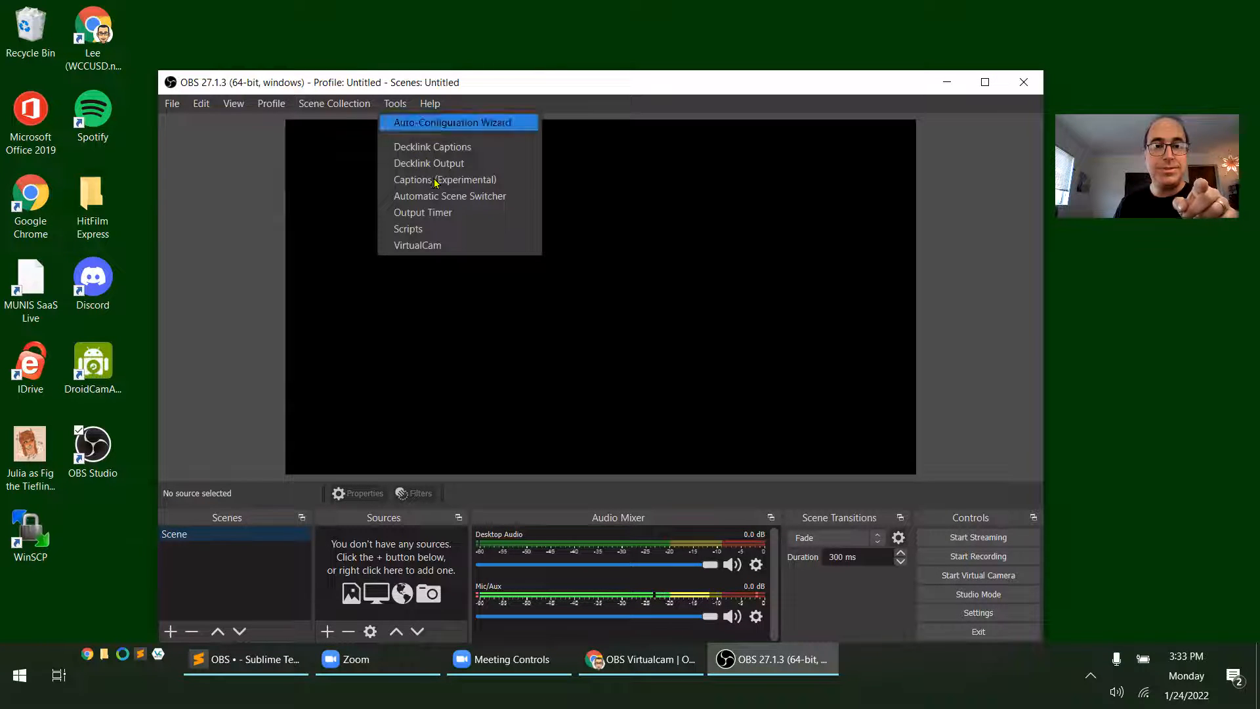
{"action": "left_click", "coordinate": [449, 247]}
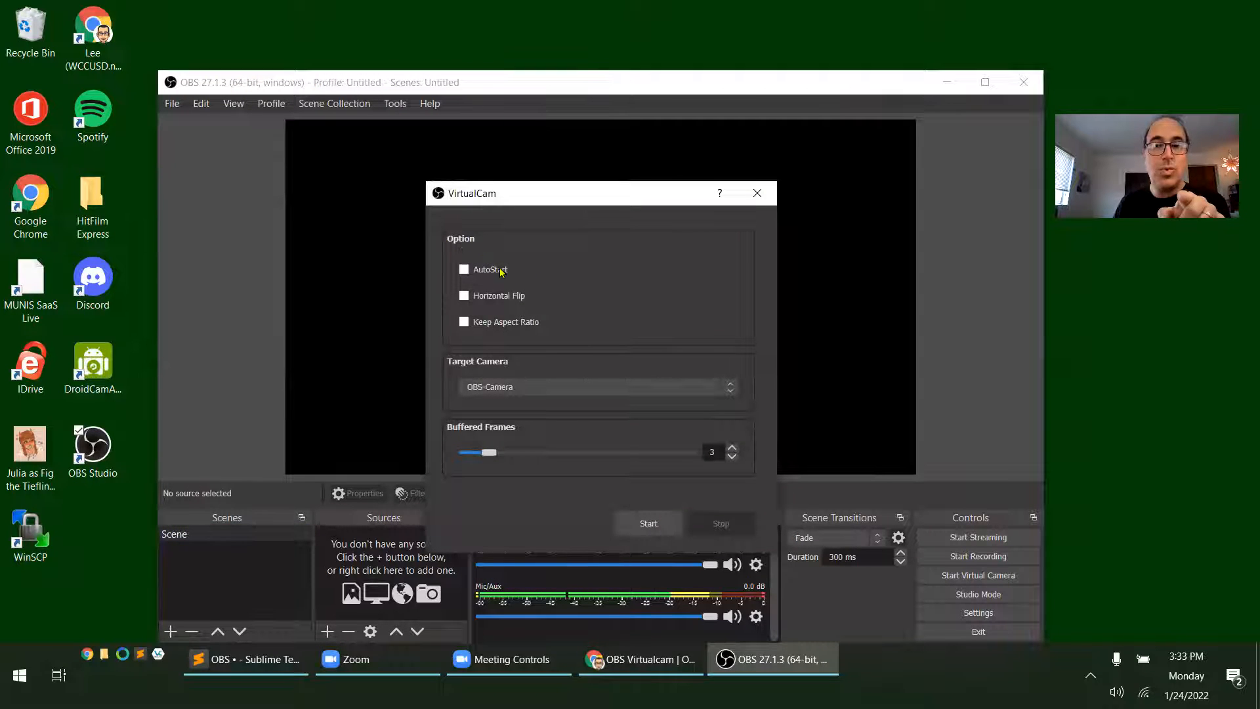
{"action": "left_click", "coordinate": [464, 269]}
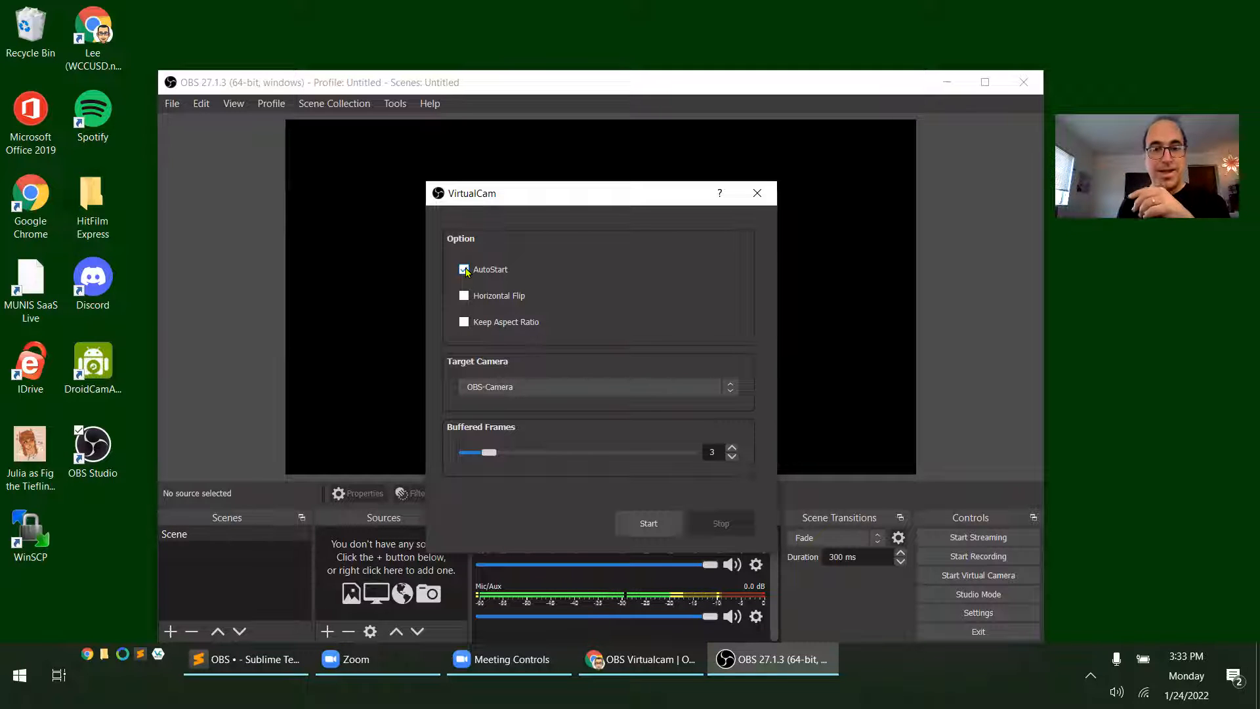
{"action": "left_click", "coordinate": [534, 389]}
{"action": "left_click", "coordinate": [534, 392]}
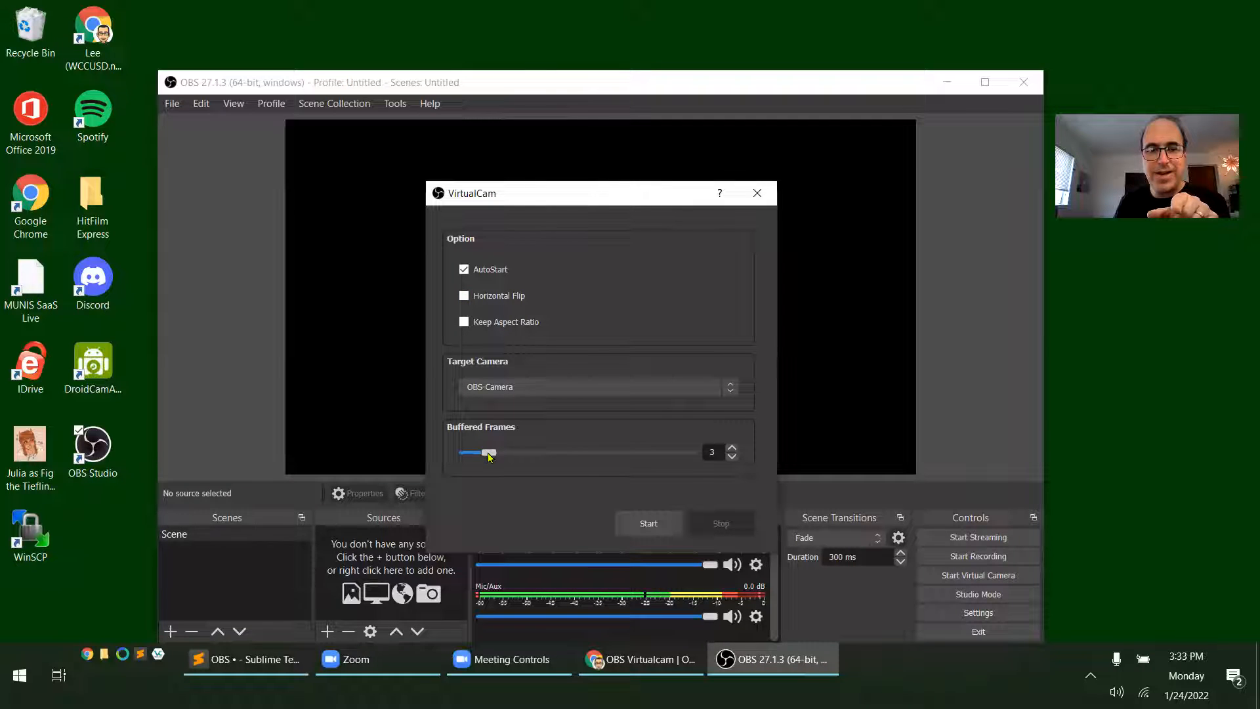
Set VirtualCam's buffered frames to 1, start the virtual camera and close its settings
{"action": "left_click_drag", "start_coordinate": [488, 456], "coordinate": [475, 458]}
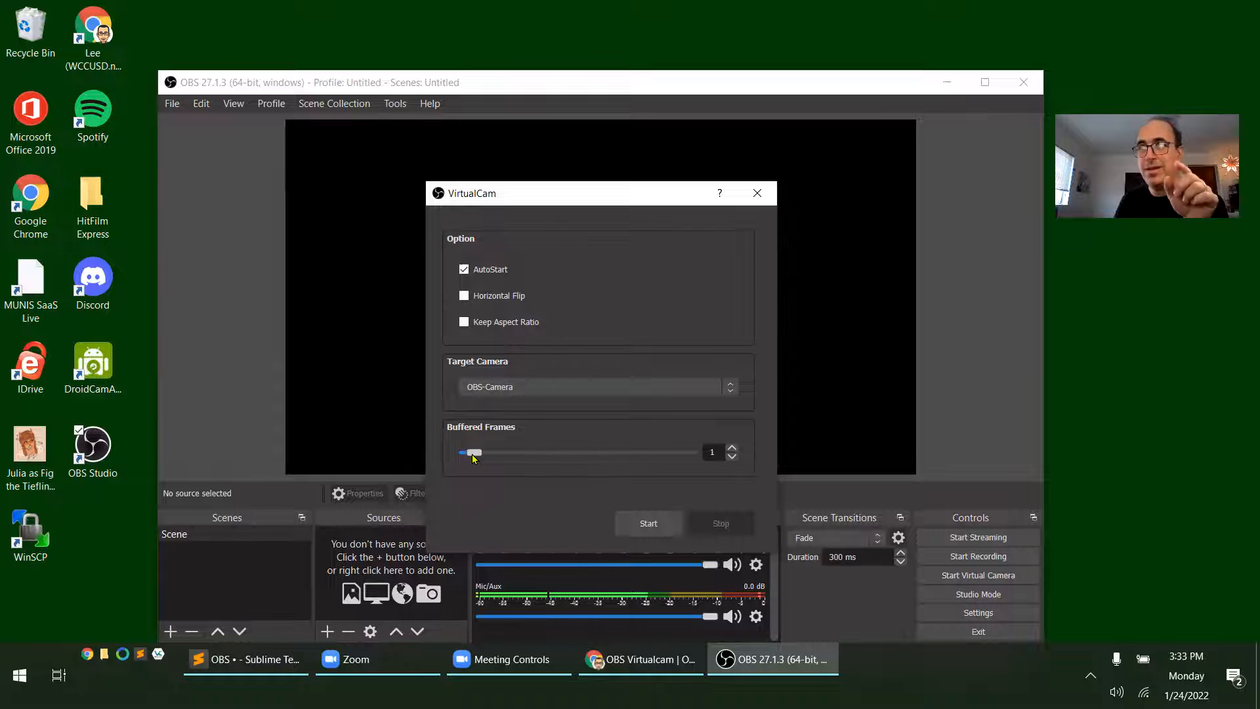
{"action": "left_click_drag", "start_coordinate": [676, 456], "coordinate": [700, 457]}
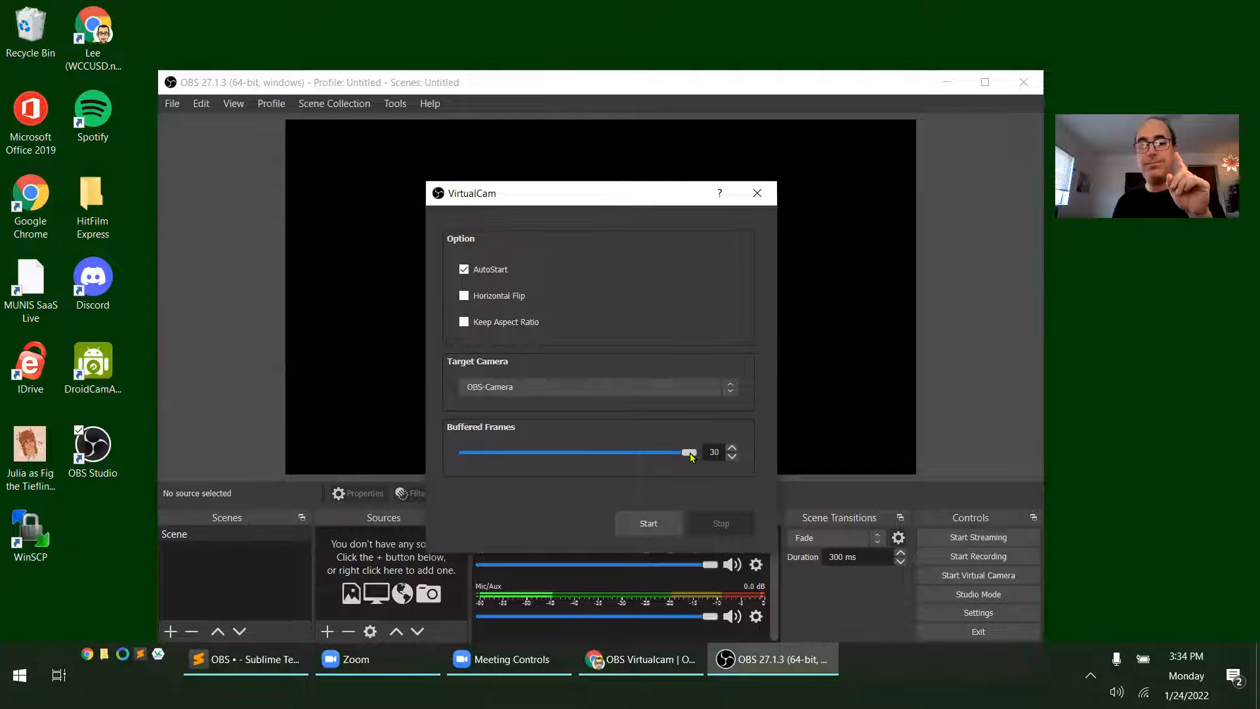
{"action": "left_click_drag", "start_coordinate": [690, 457], "coordinate": [477, 456]}
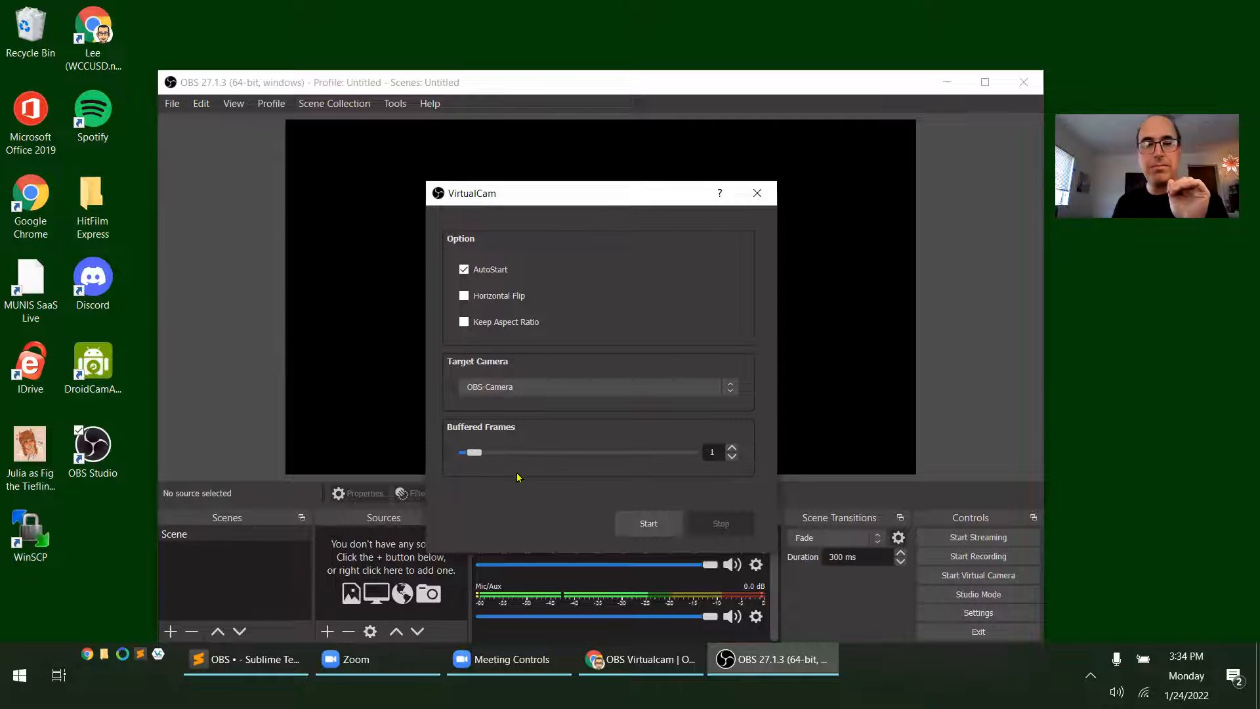
{"action": "left_click", "coordinate": [652, 529]}
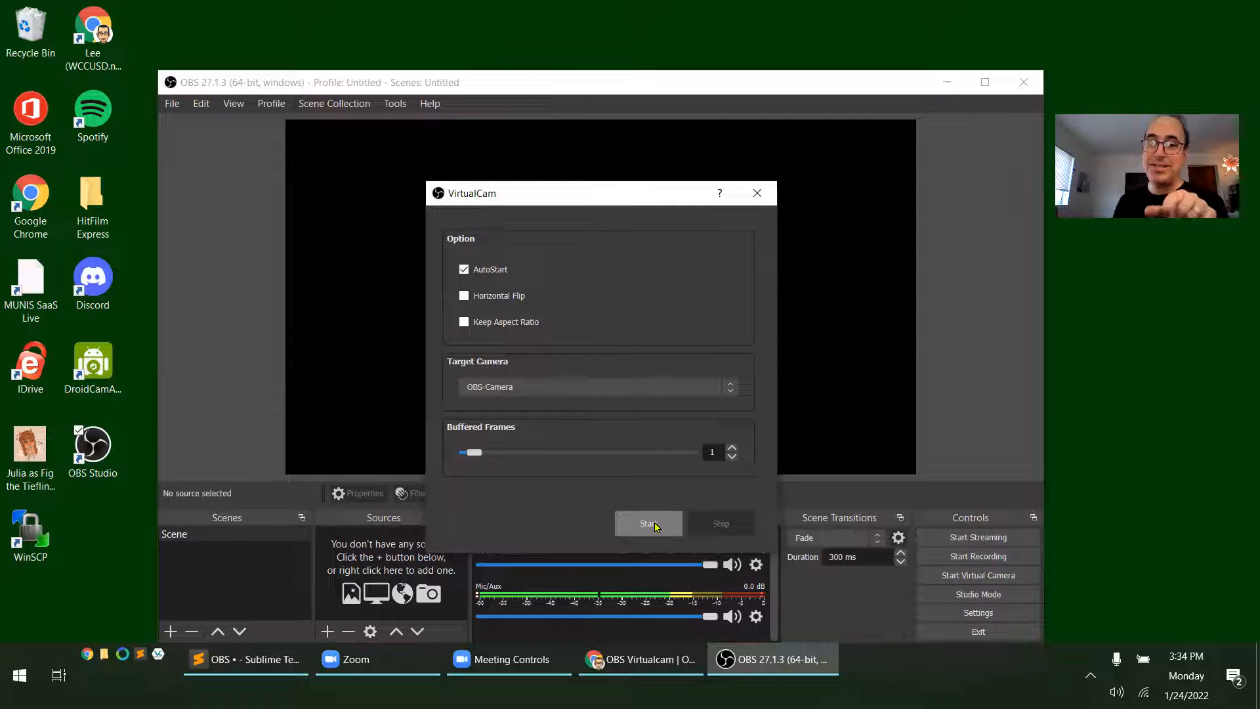
{"action": "left_click", "coordinate": [656, 527]}
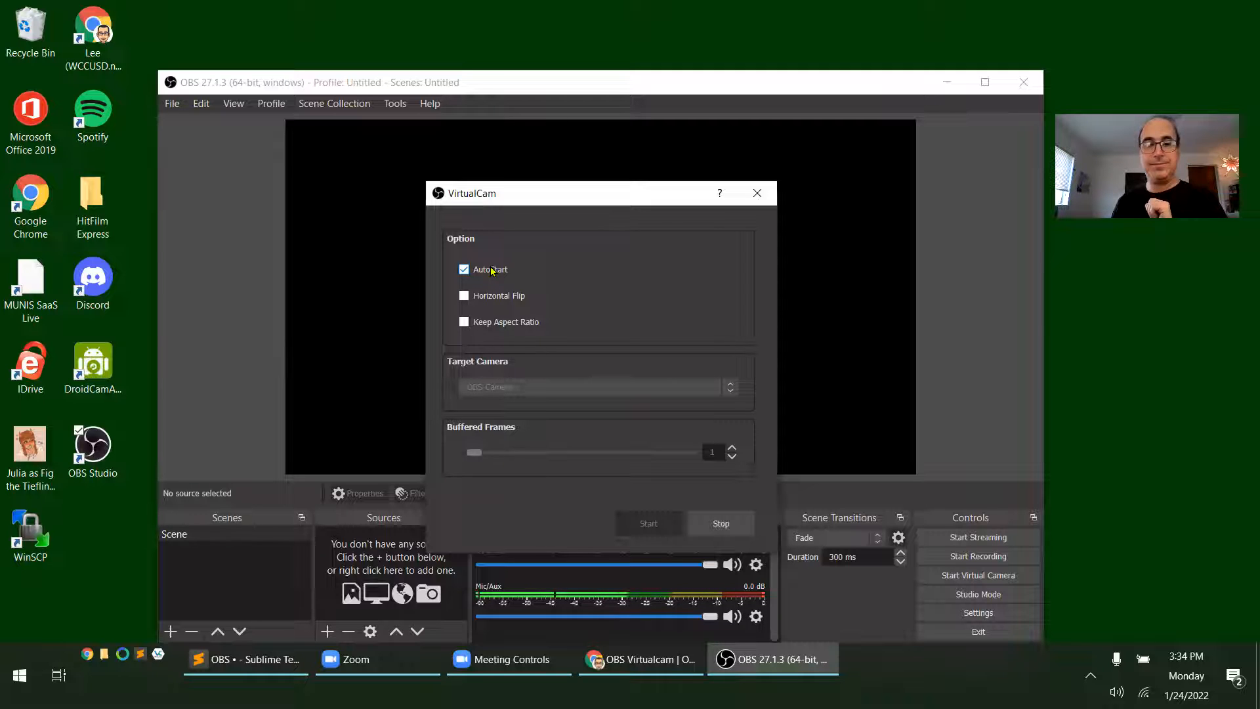
{"action": "left_click", "coordinate": [757, 195]}
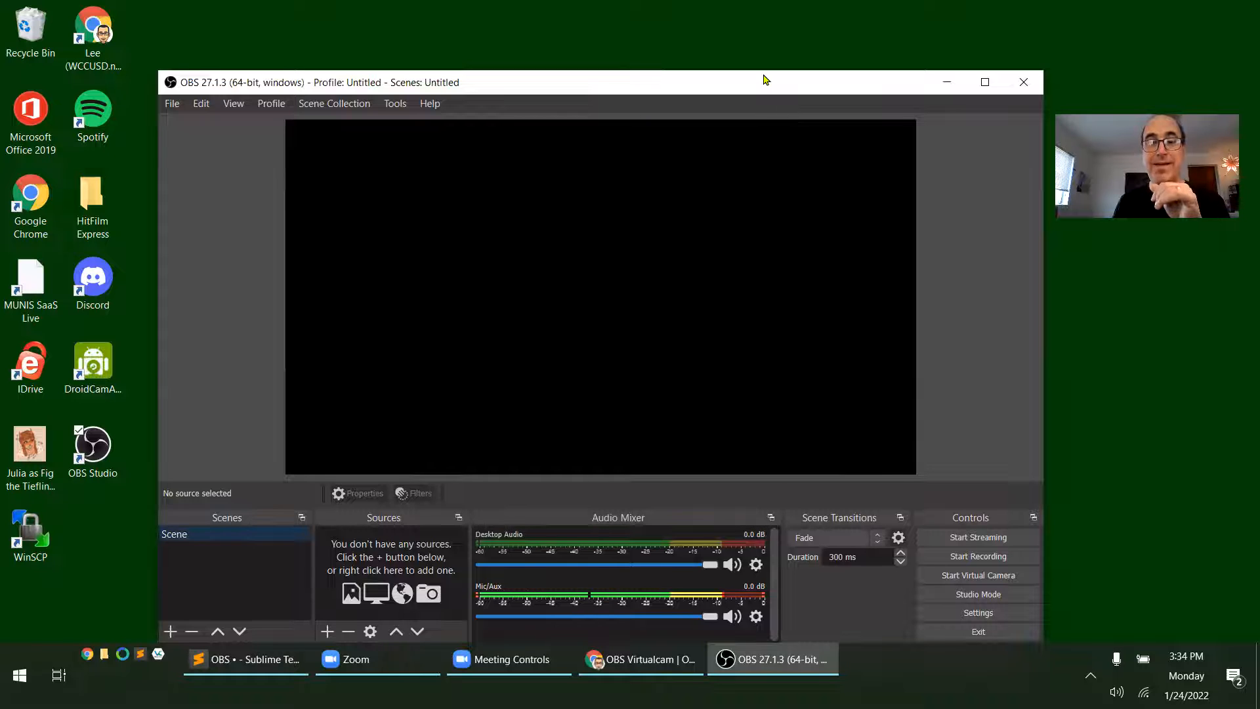
Add a new scene named PiP
{"action": "left_click_drag", "start_coordinate": [777, 88], "coordinate": [763, 75]}
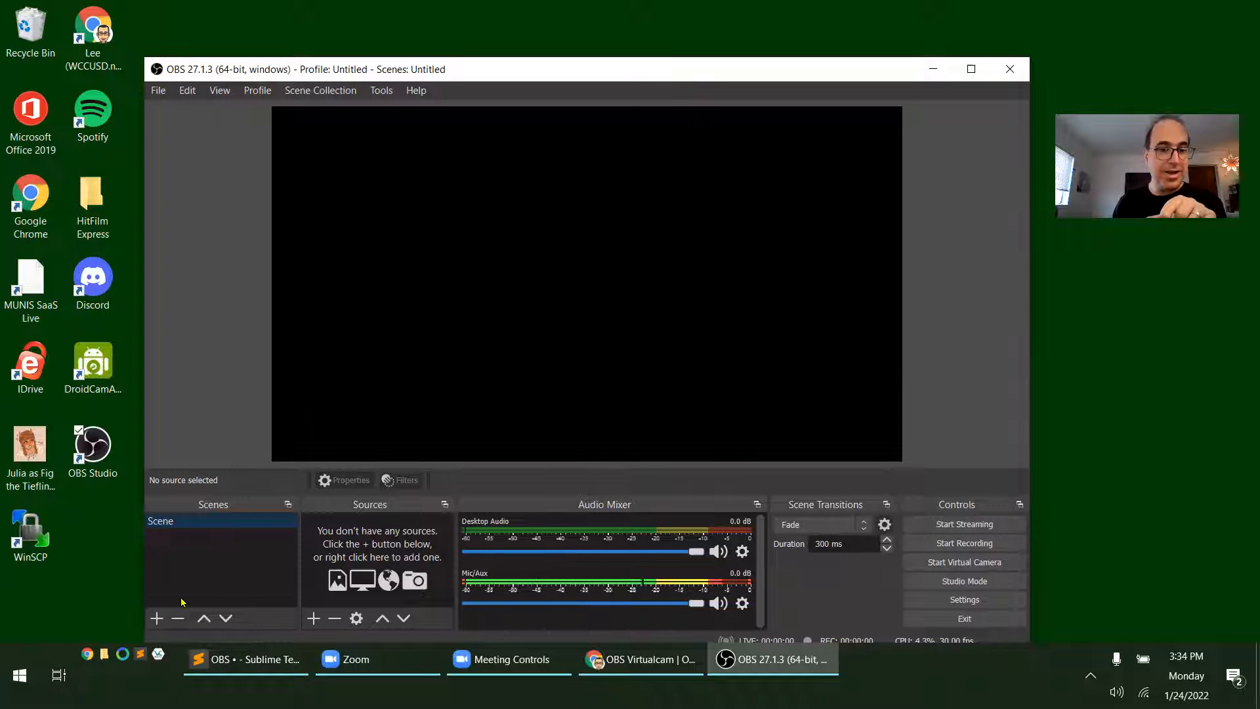
{"action": "left_click", "coordinate": [157, 618]}
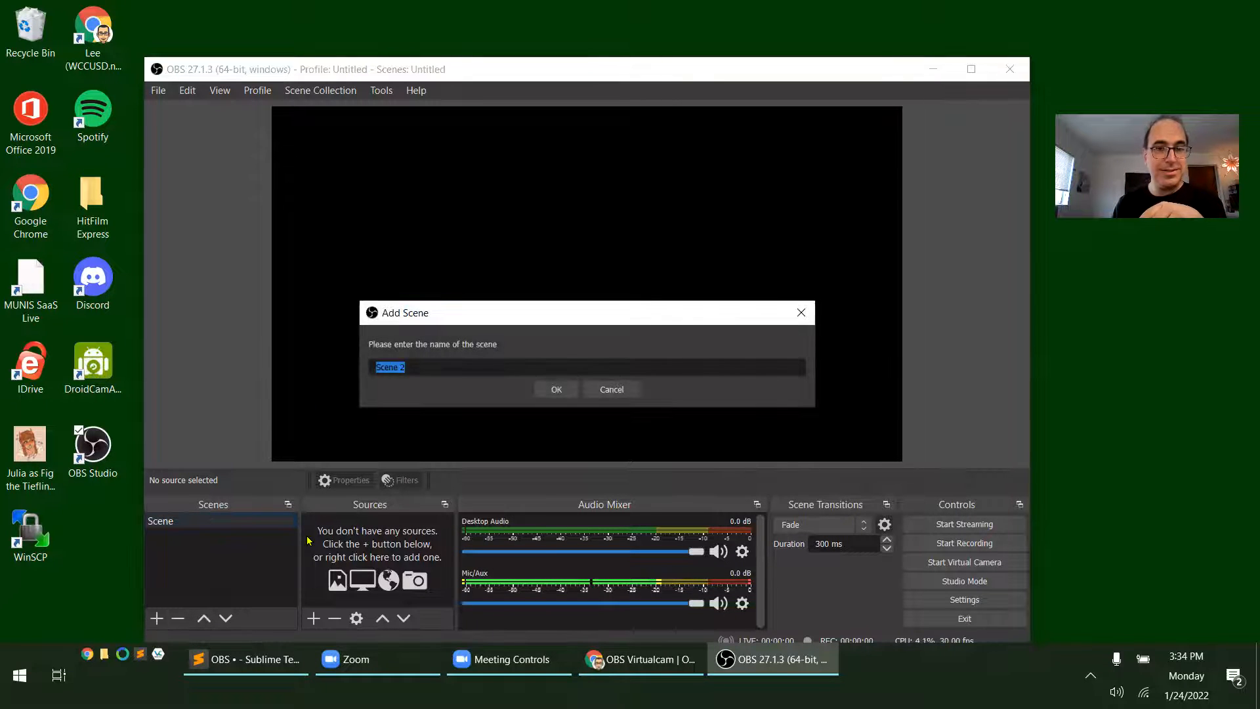
{"action": "type", "text": "P"}
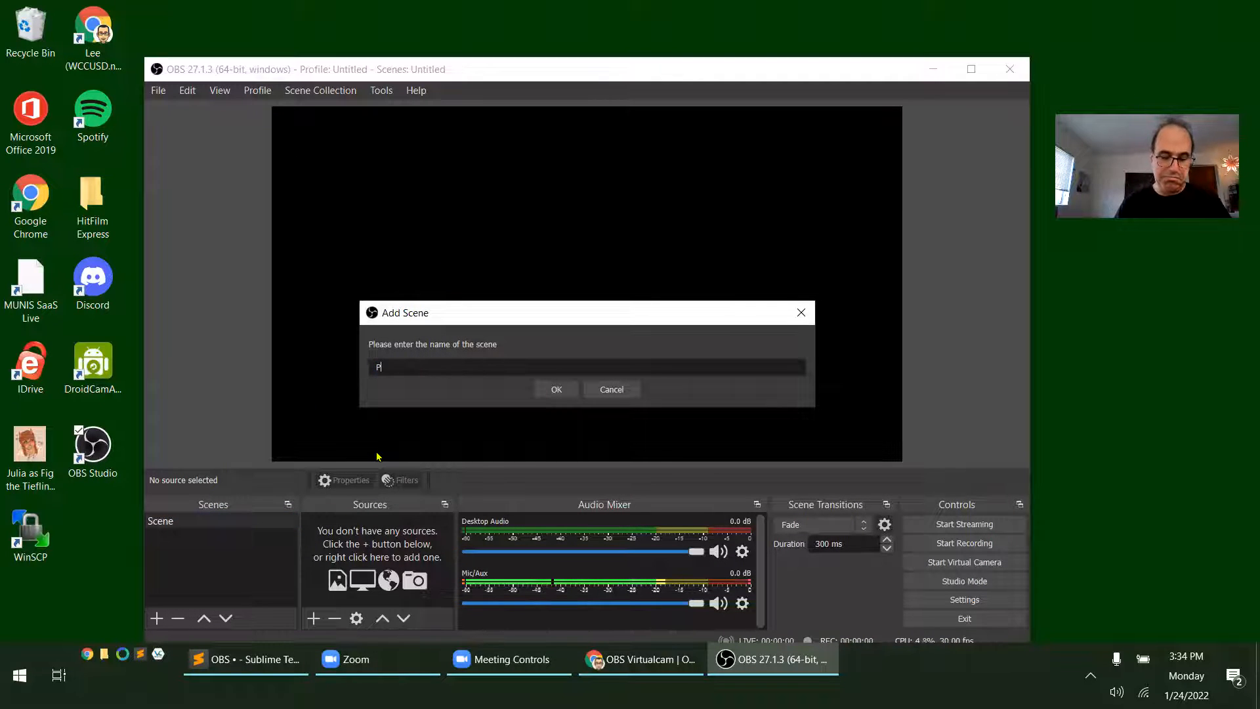
{"action": "type", "text": "iP"}
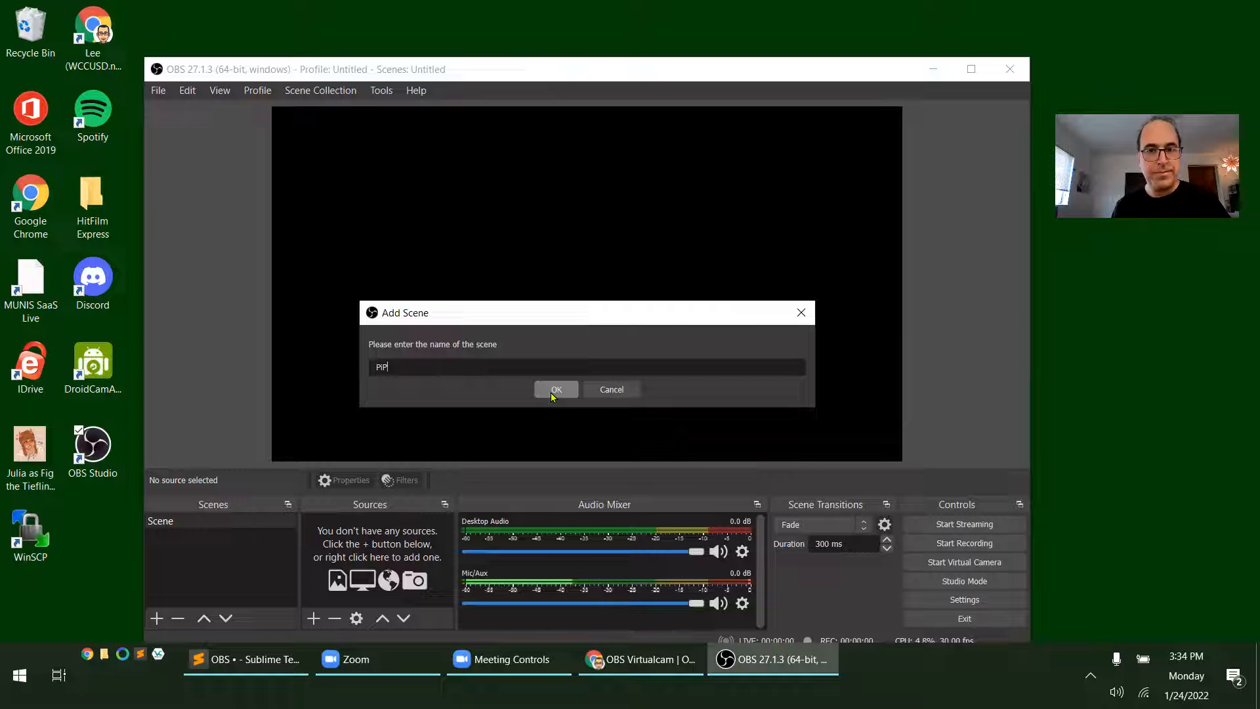
{"action": "left_click", "coordinate": [555, 390]}
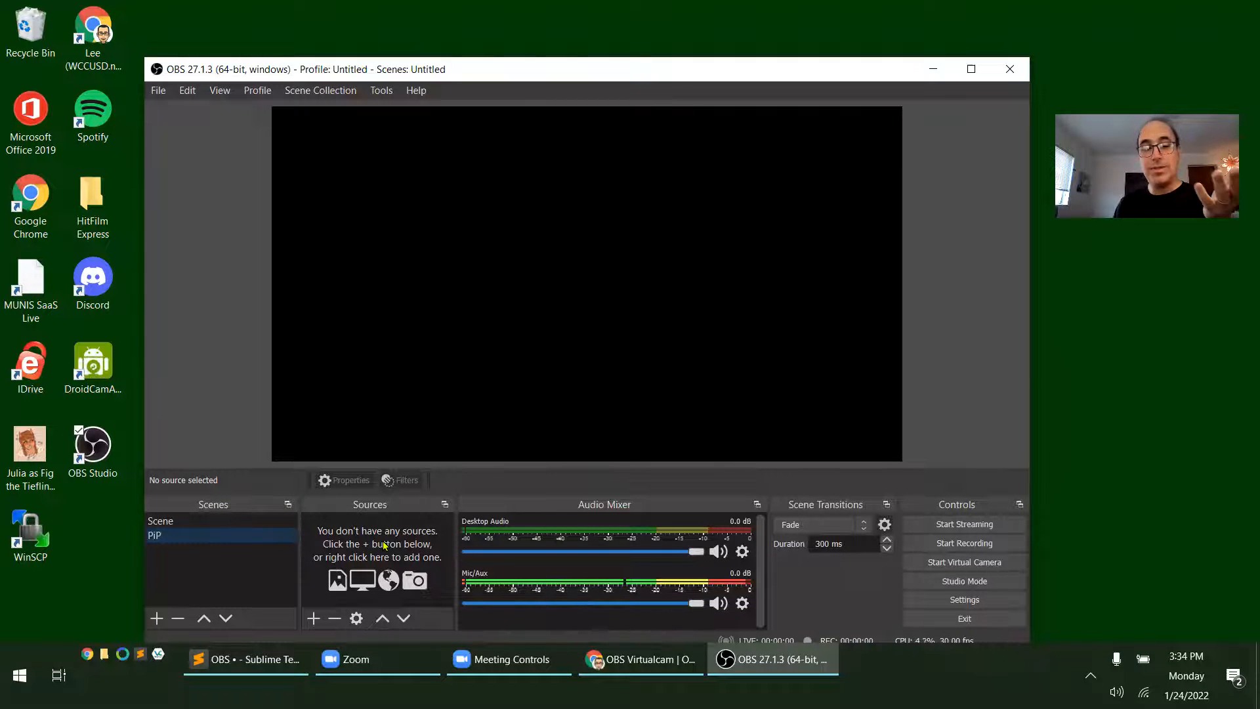
Add a Video Capture Device source named Integrated Camera to the PiP scene, using the Integrated Camera device
{"action": "left_click", "coordinate": [314, 618]}
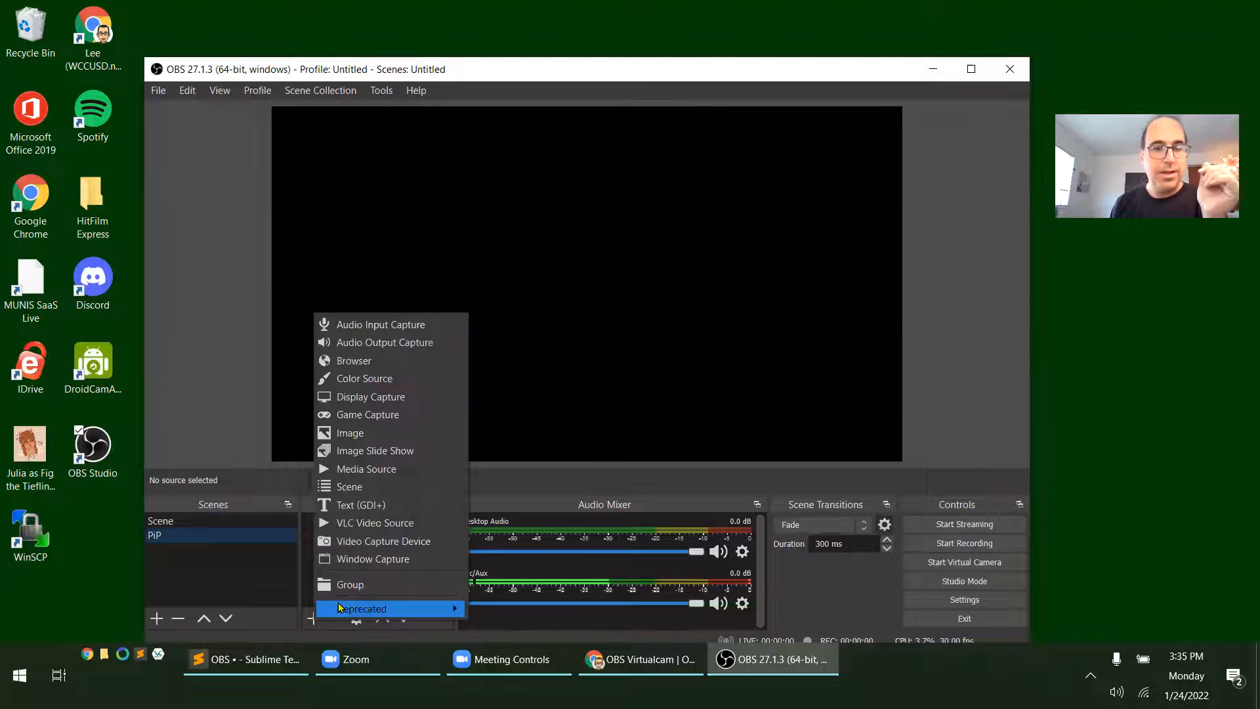
{"action": "left_click", "coordinate": [399, 546]}
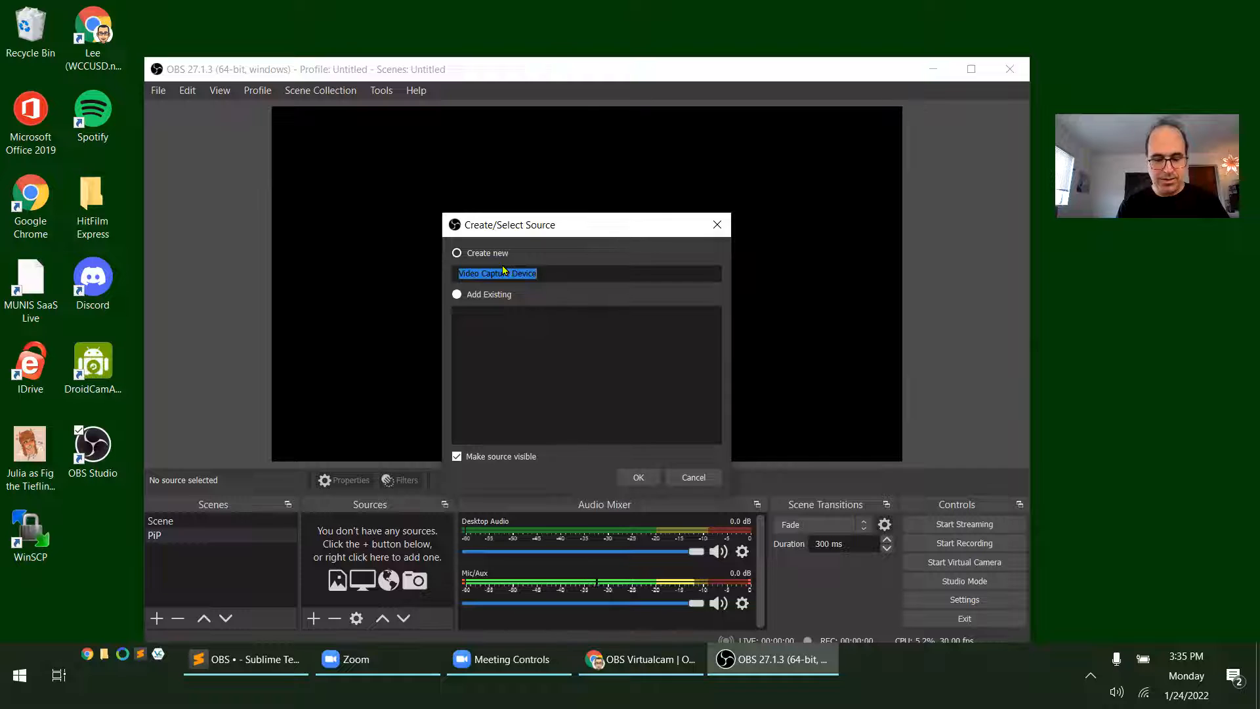
{"action": "type", "text": "Integrated Camera"}
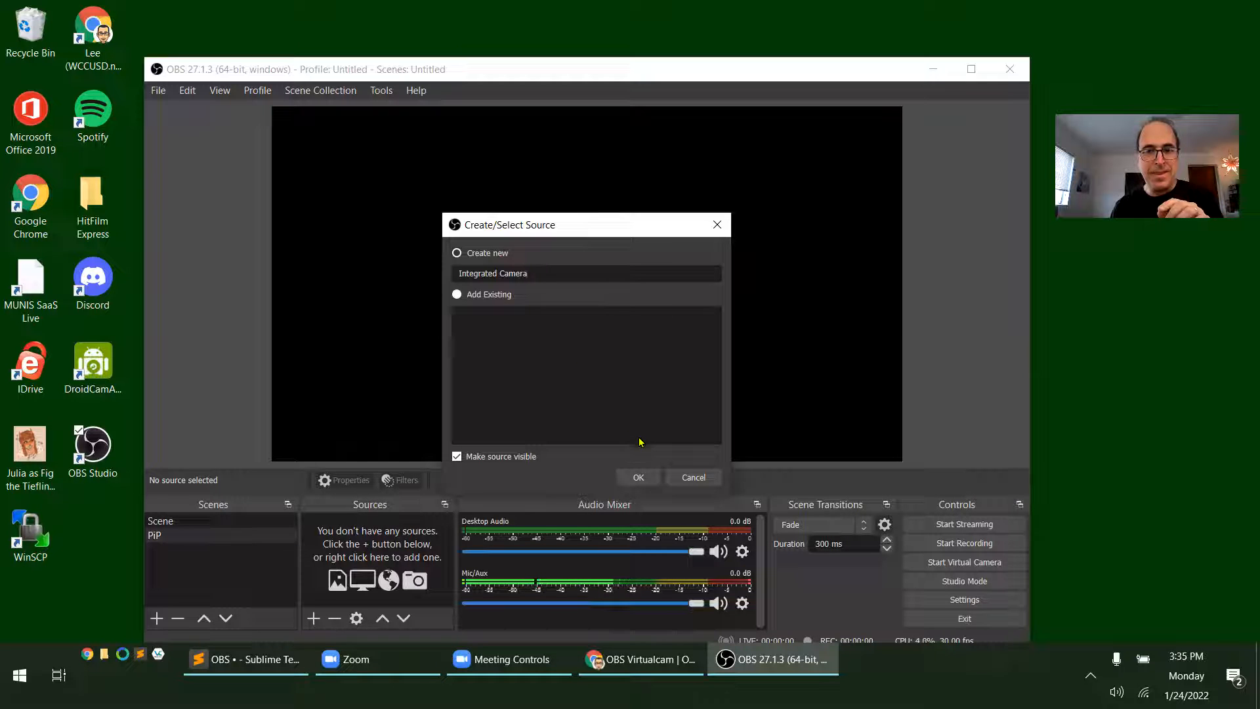
{"action": "left_click", "coordinate": [638, 477]}
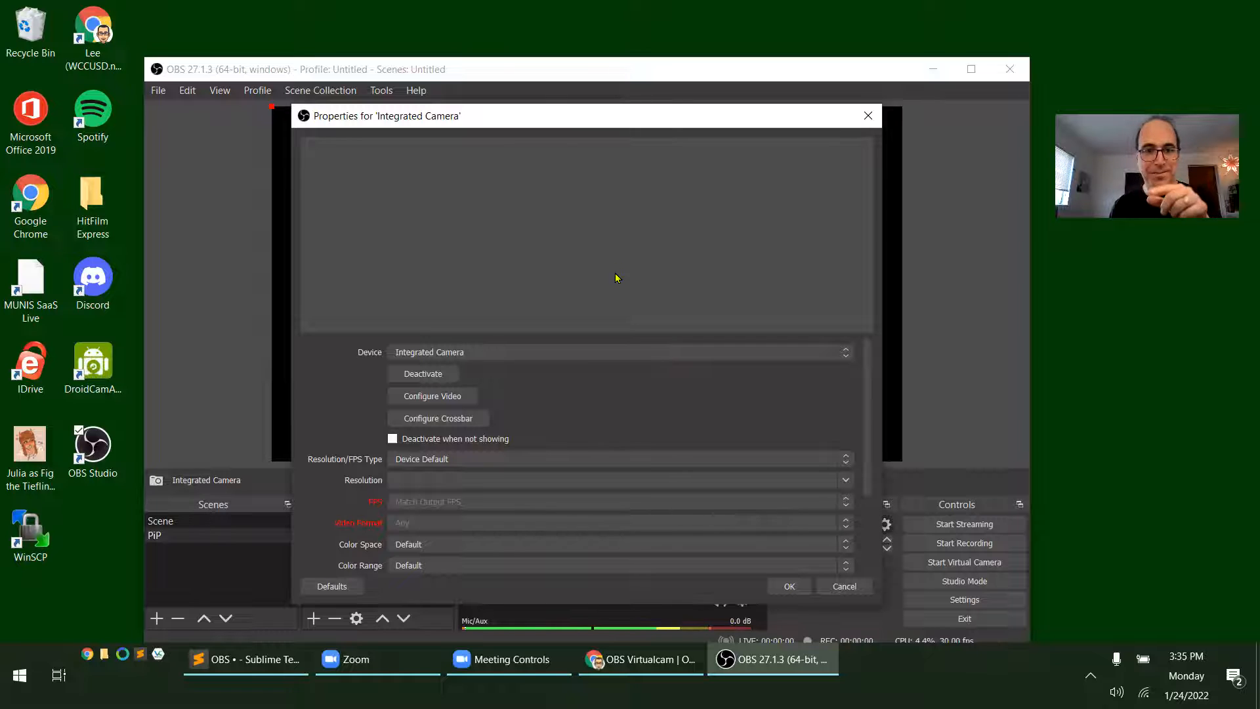
{"action": "left_click", "coordinate": [495, 355]}
{"action": "left_click", "coordinate": [495, 355]}
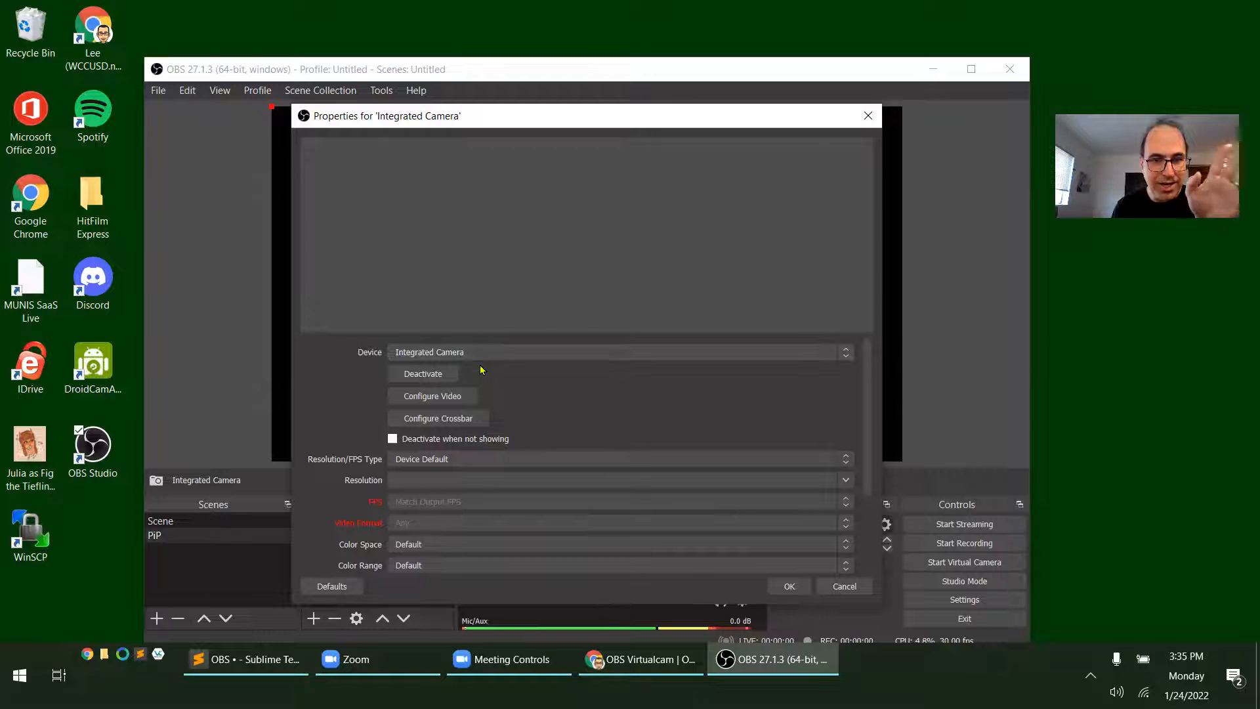
{"action": "left_click", "coordinate": [797, 587]}
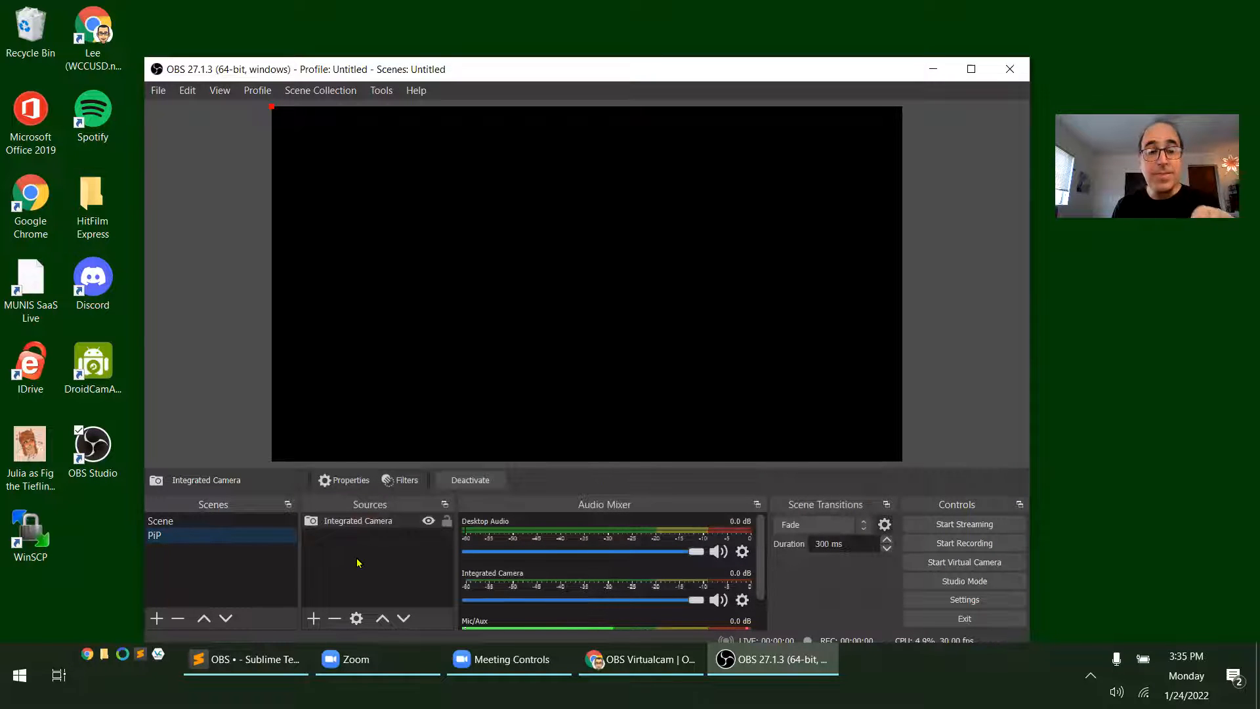
Add a Video Capture Device source named My Phone to the PiP scene and set its device to DroidCam Source 3
{"action": "left_click", "coordinate": [313, 619]}
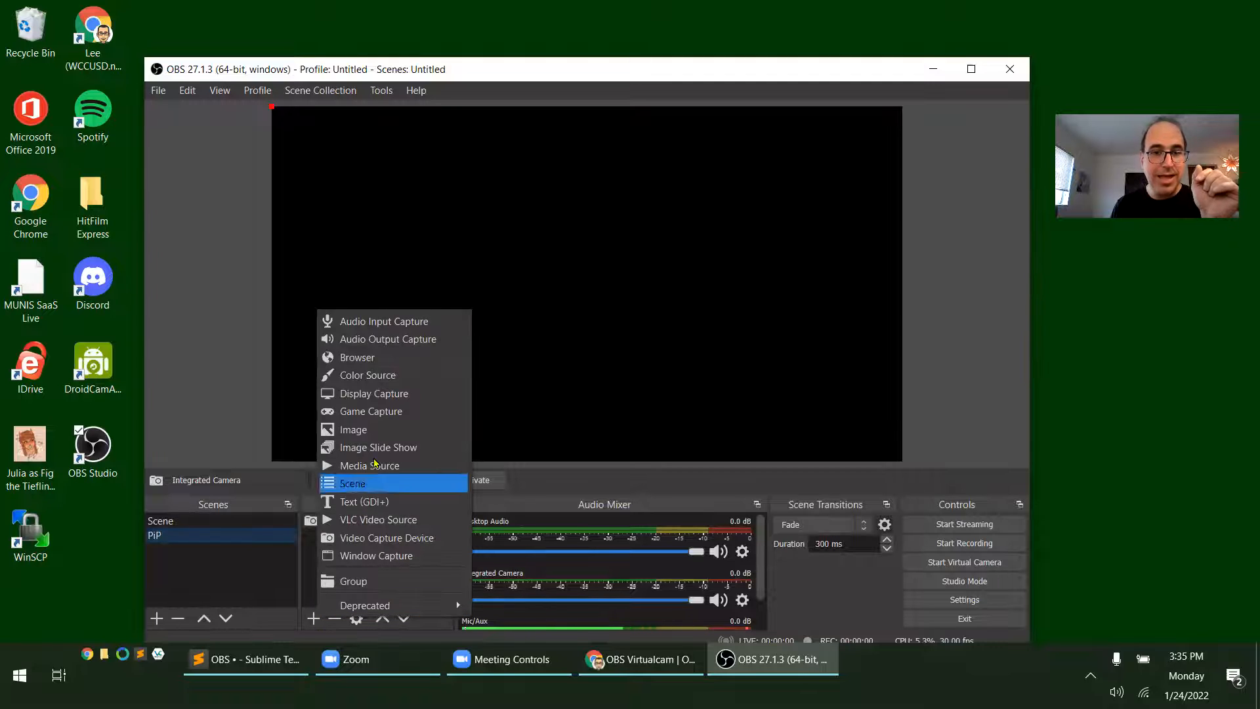
{"action": "left_click", "coordinate": [402, 539]}
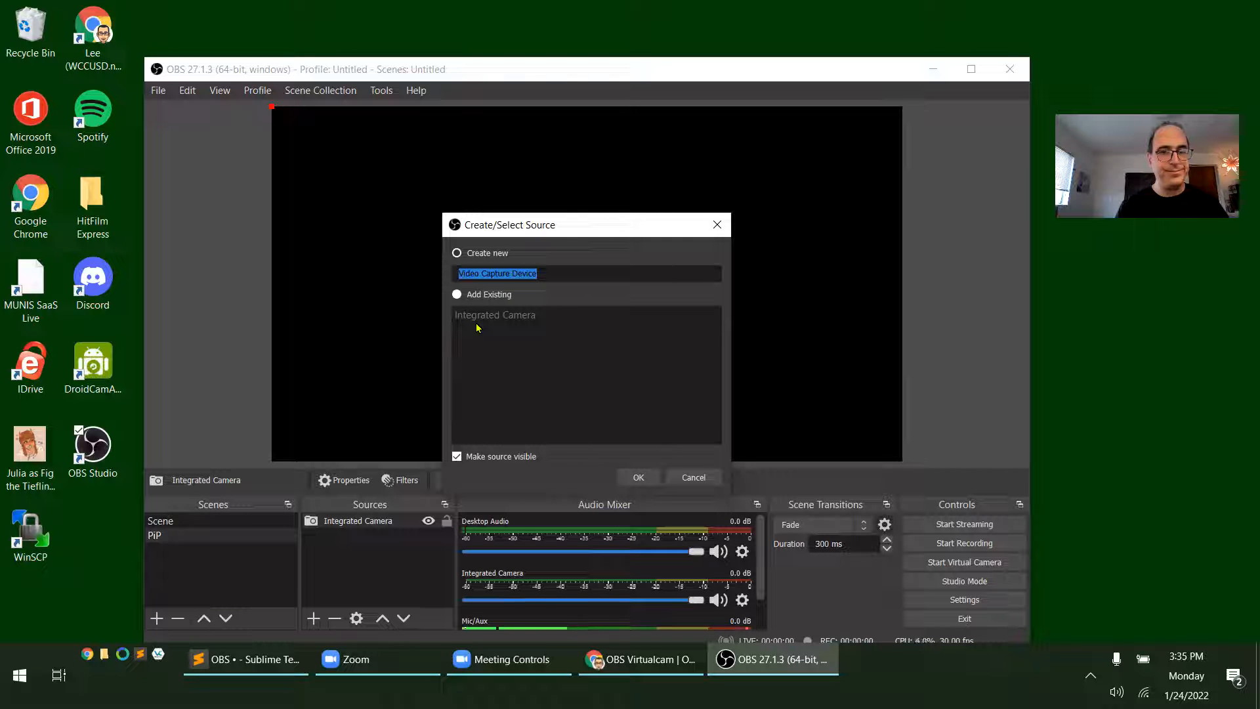
{"action": "type", "text": "An"}
{"action": "key", "text": "BackSpace"}
{"action": "key", "text": "BackSpace"}
{"action": "type", "text": "My "}
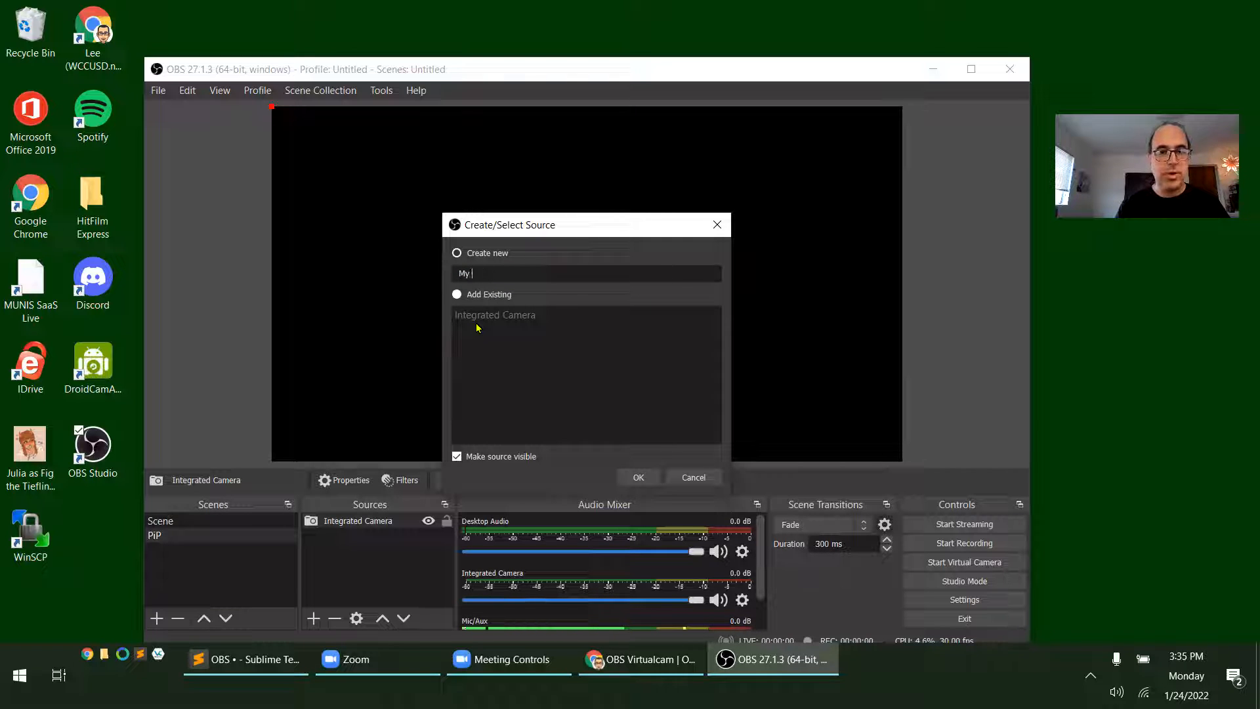
{"action": "type", "text": "OhoPhone"}
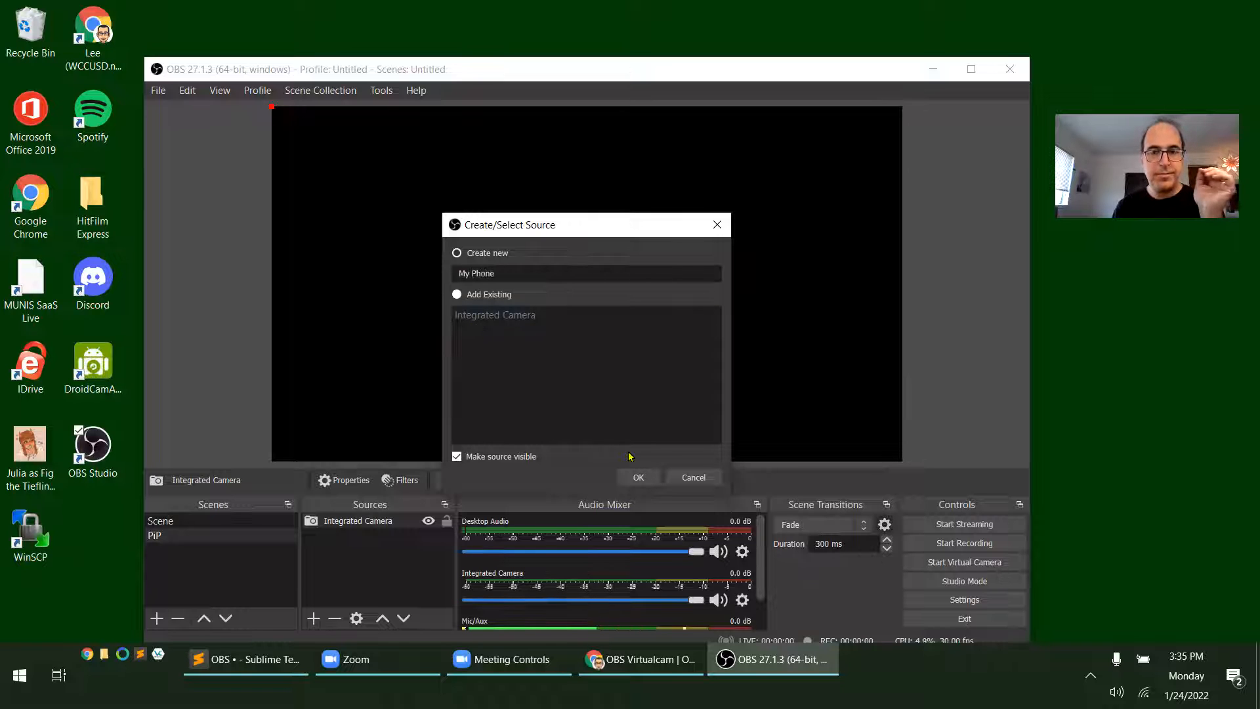
{"action": "left_click", "coordinate": [638, 478]}
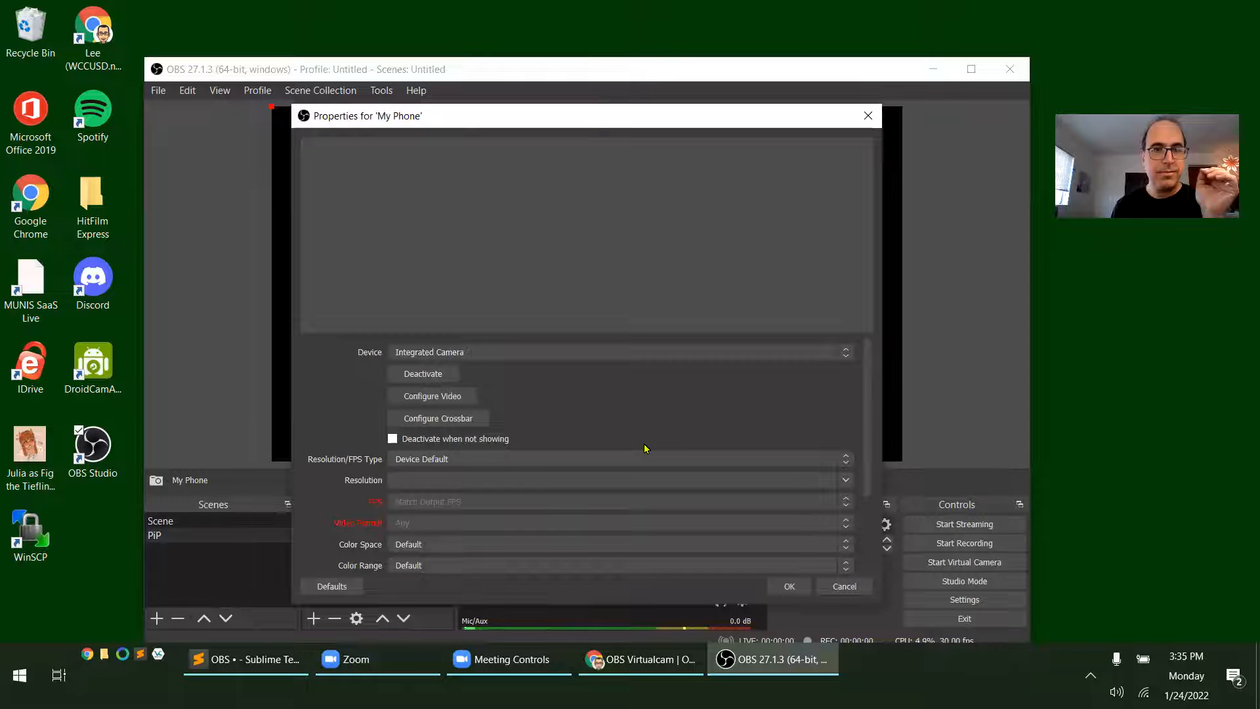
{"action": "left_click", "coordinate": [492, 354]}
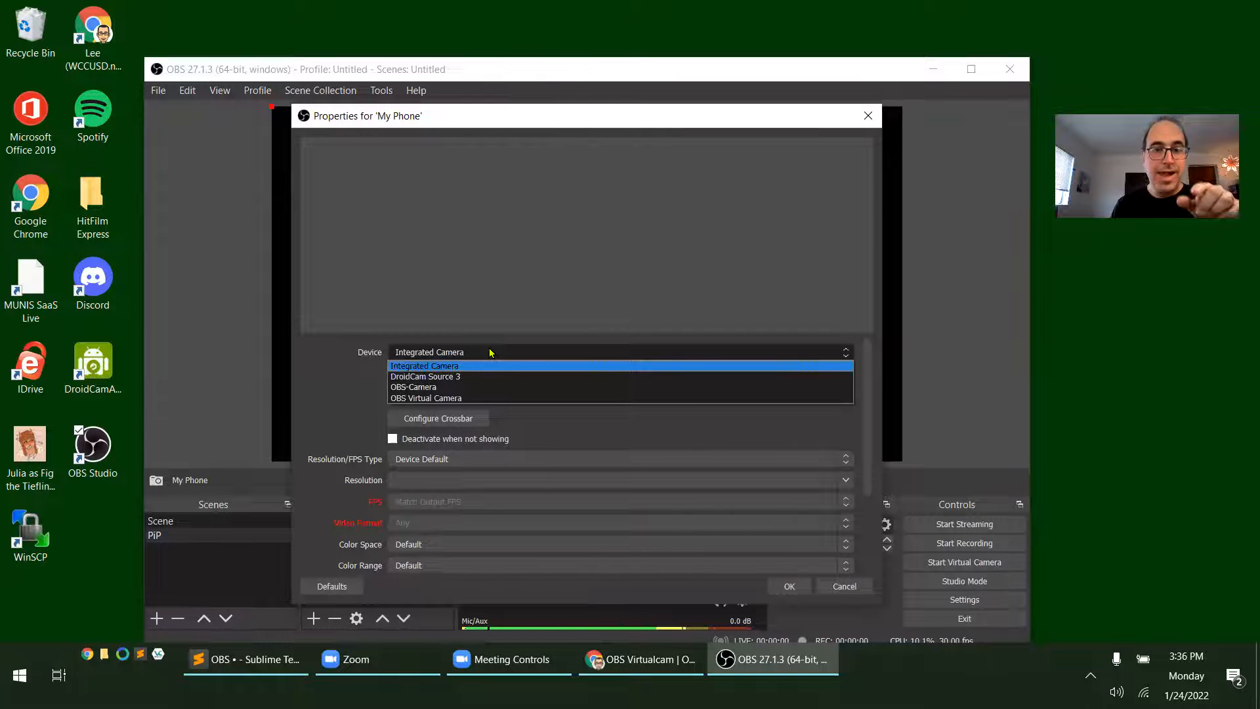
{"action": "left_click", "coordinate": [458, 380]}
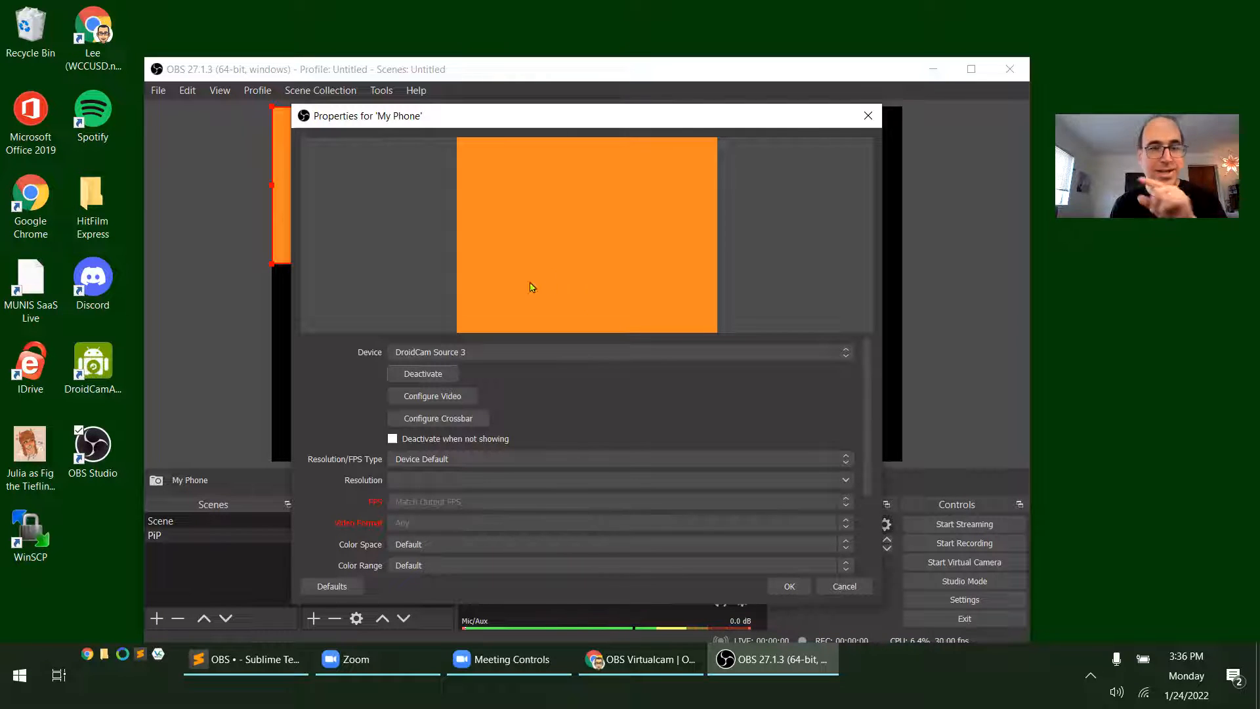
Open the DroidCam client, connect to the phone over WiFi with video only, move the client aside and accept the My Phone source properties
{"action": "double_click", "coordinate": [98, 366]}
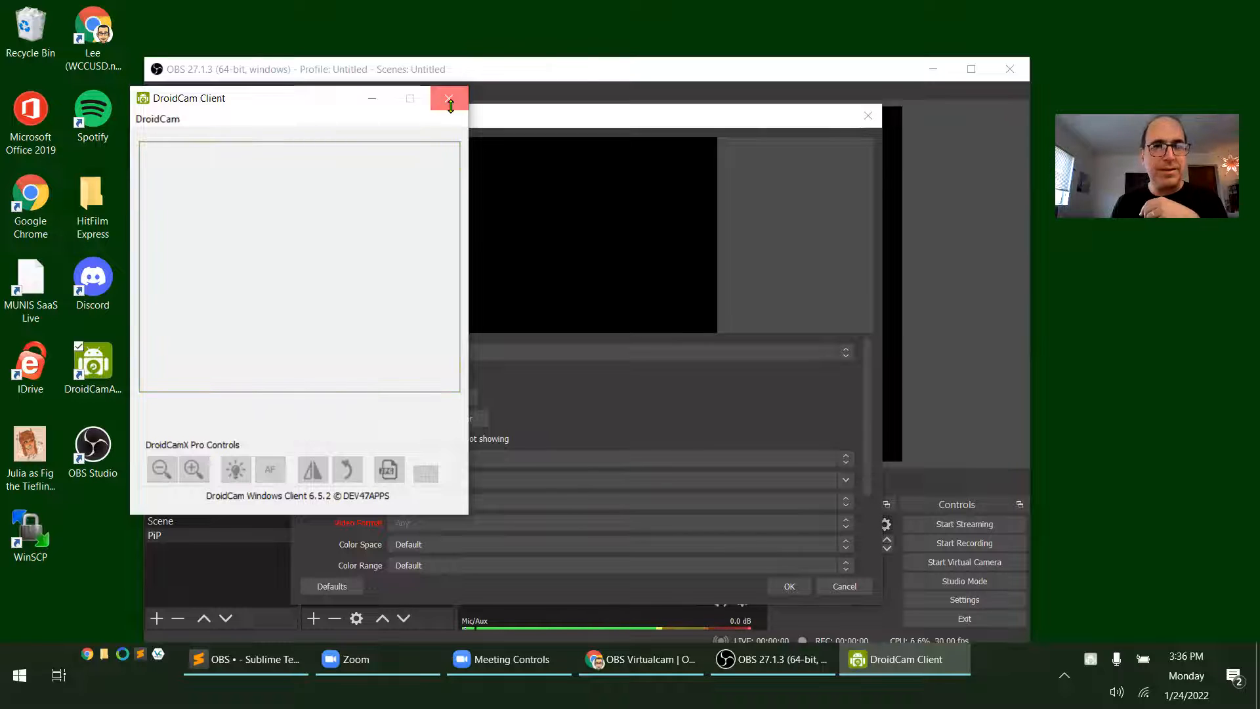
{"action": "left_click", "coordinate": [447, 97]}
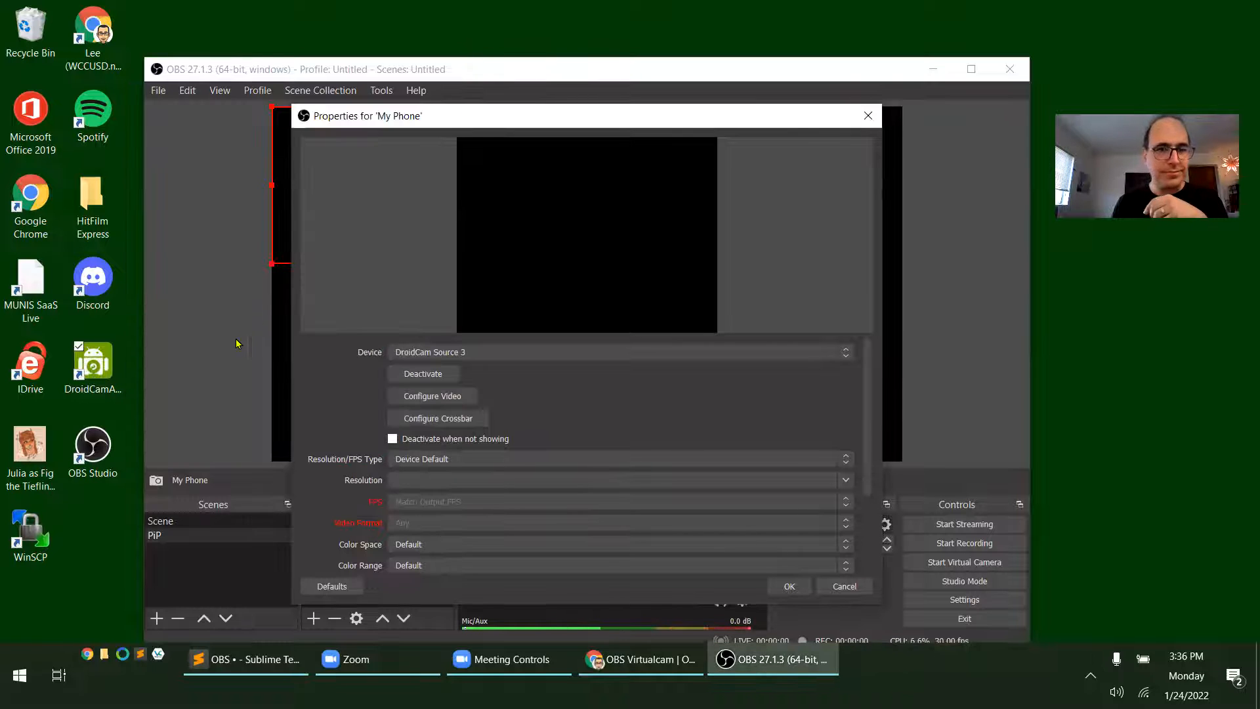
{"action": "double_click", "coordinate": [100, 369]}
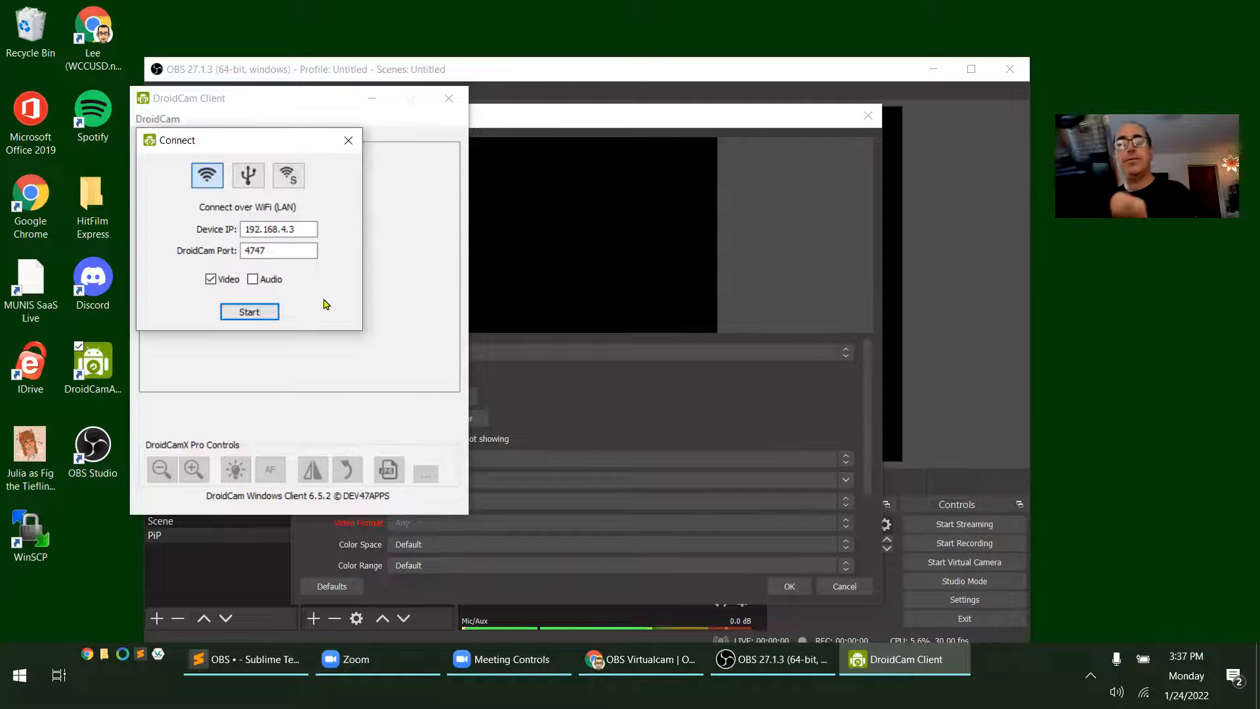
{"action": "left_click", "coordinate": [269, 310]}
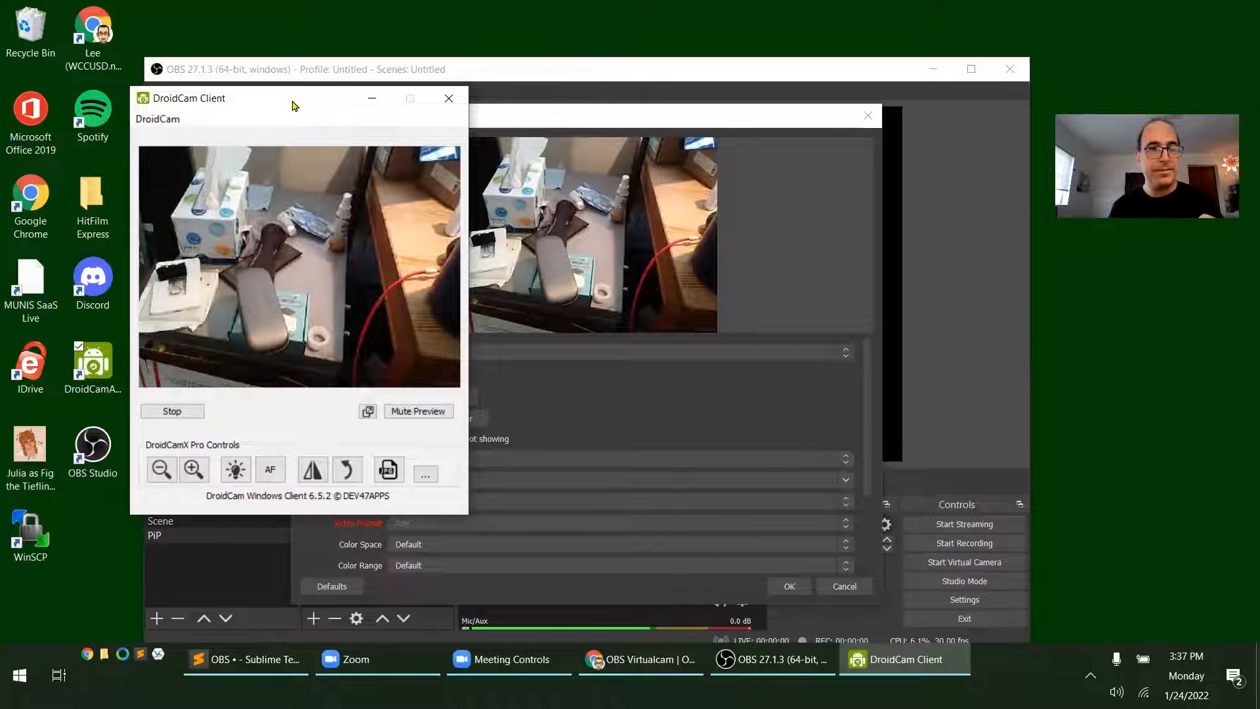
{"action": "left_click_drag", "start_coordinate": [328, 98], "coordinate": [76, 120]}
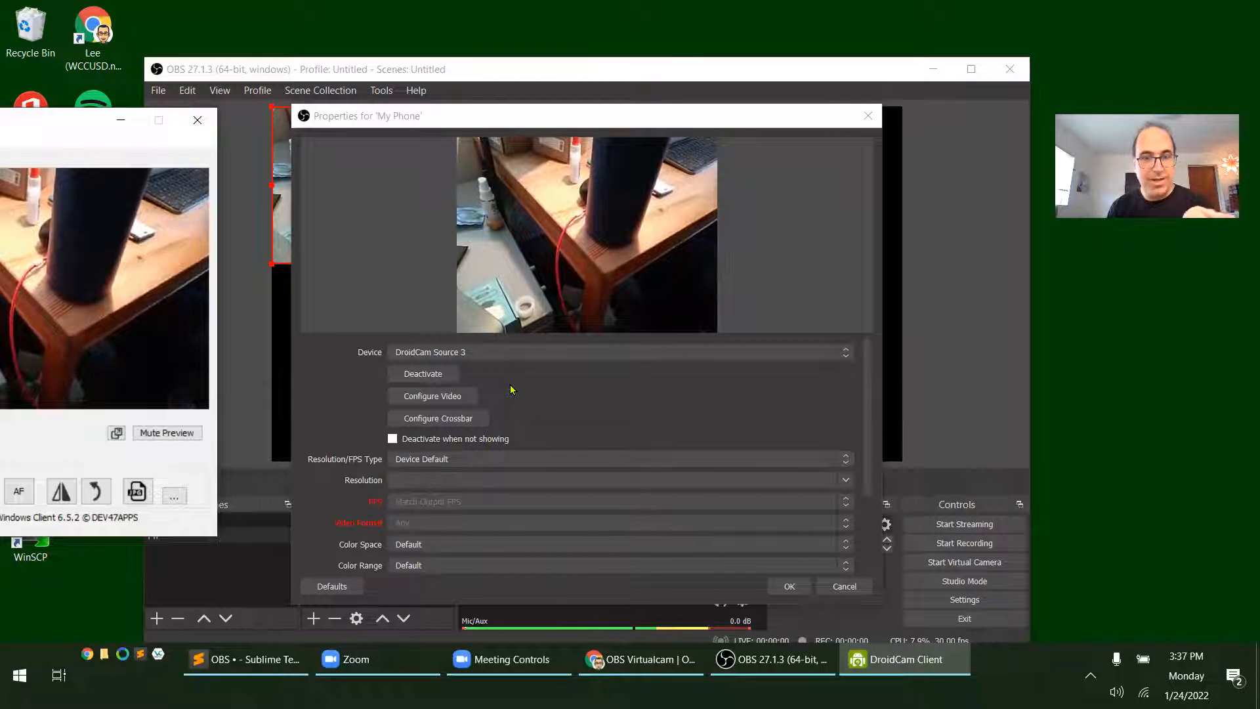
{"action": "left_click", "coordinate": [792, 586]}
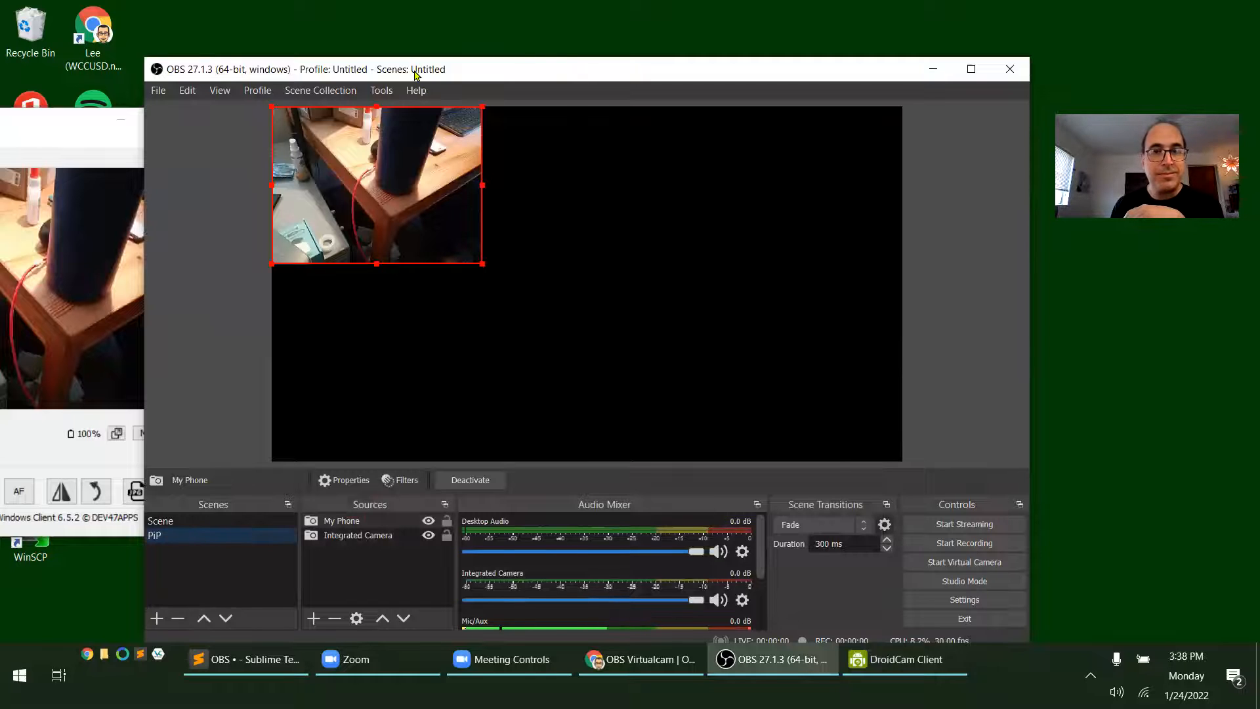
Review the Integrated Camera source's properties, including the Deactivate when not showing option, and accept them without changes
{"action": "left_click_drag", "start_coordinate": [415, 74], "coordinate": [438, 68]}
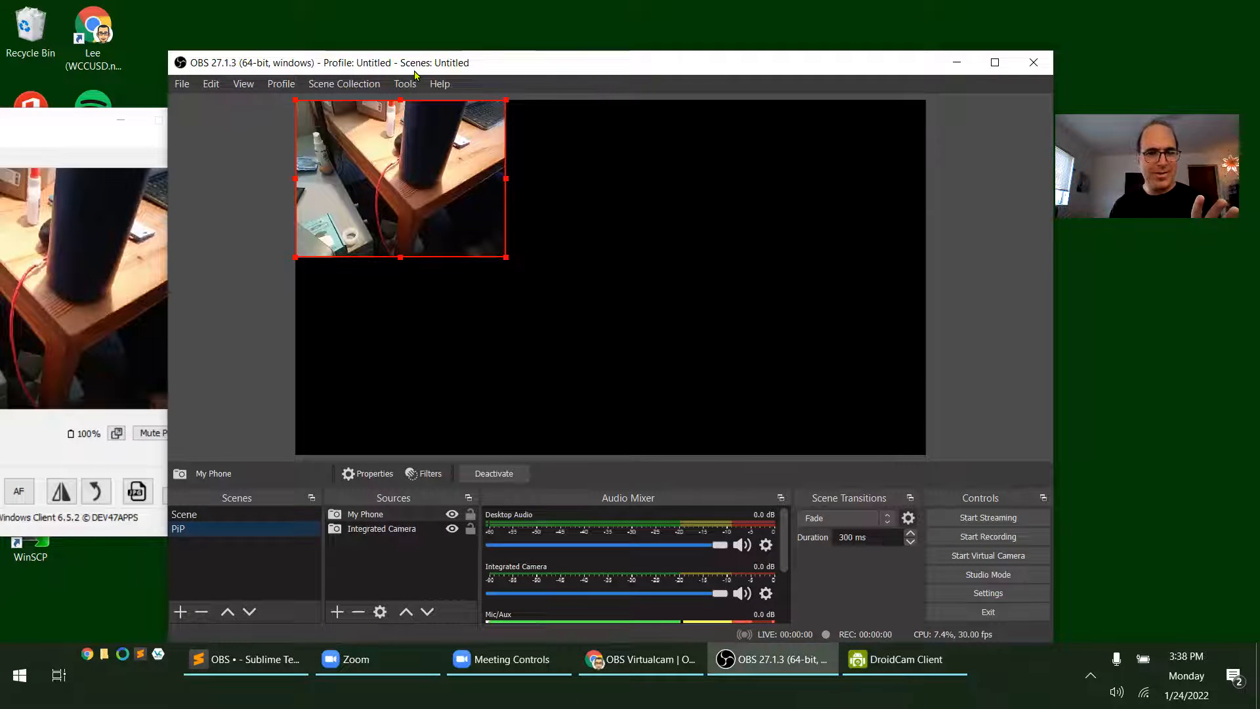
{"action": "left_click", "coordinate": [407, 530]}
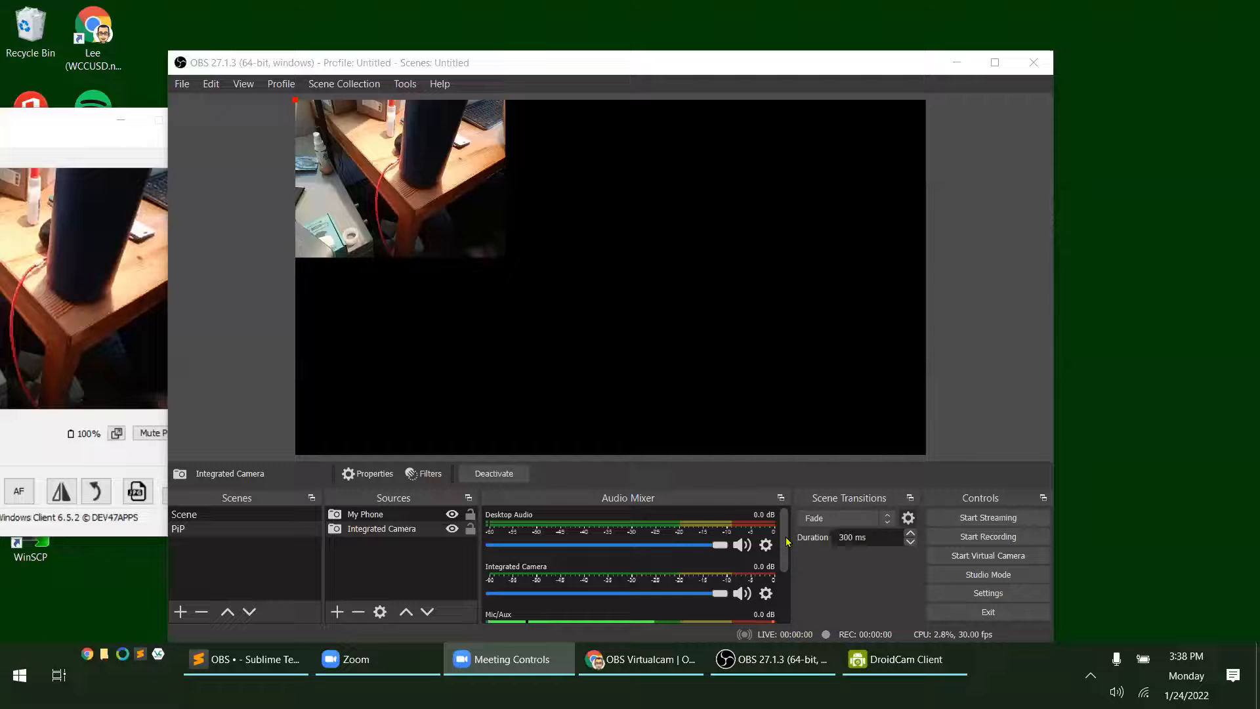
{"action": "left_click", "coordinate": [377, 515]}
{"action": "left_click", "coordinate": [382, 532]}
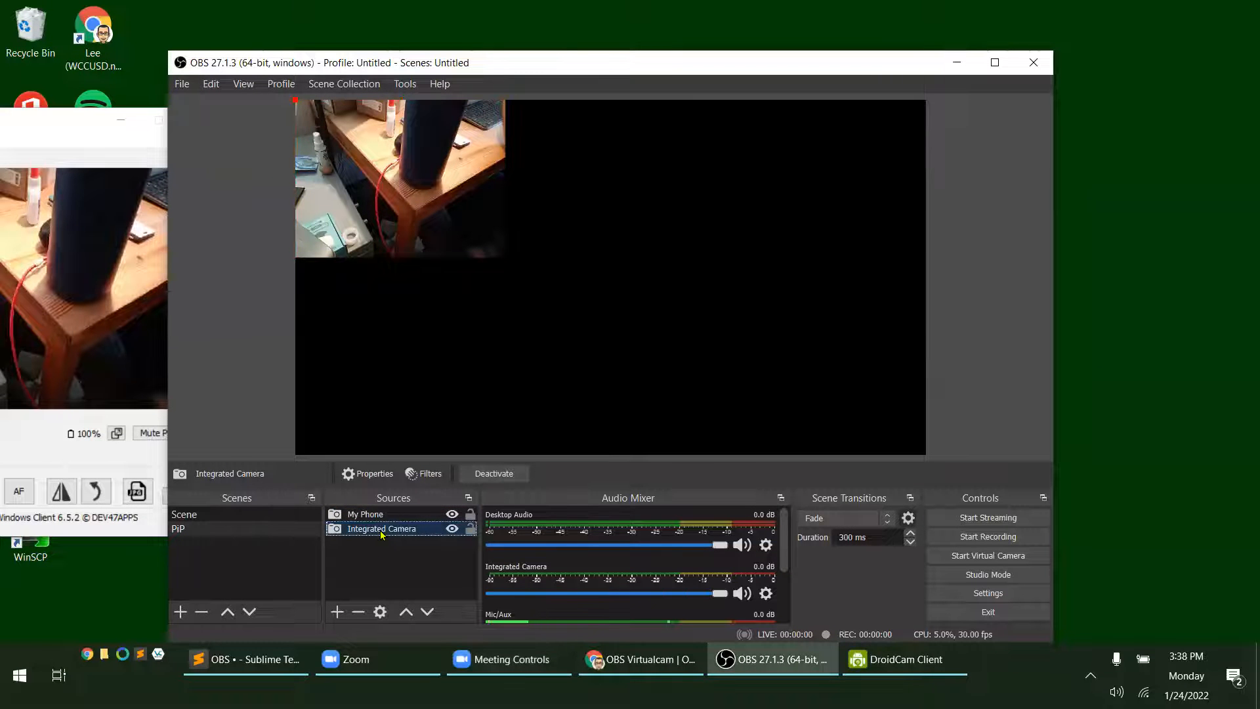
{"action": "left_click", "coordinate": [377, 515]}
{"action": "left_click", "coordinate": [384, 531]}
{"action": "right_click", "coordinate": [384, 531]}
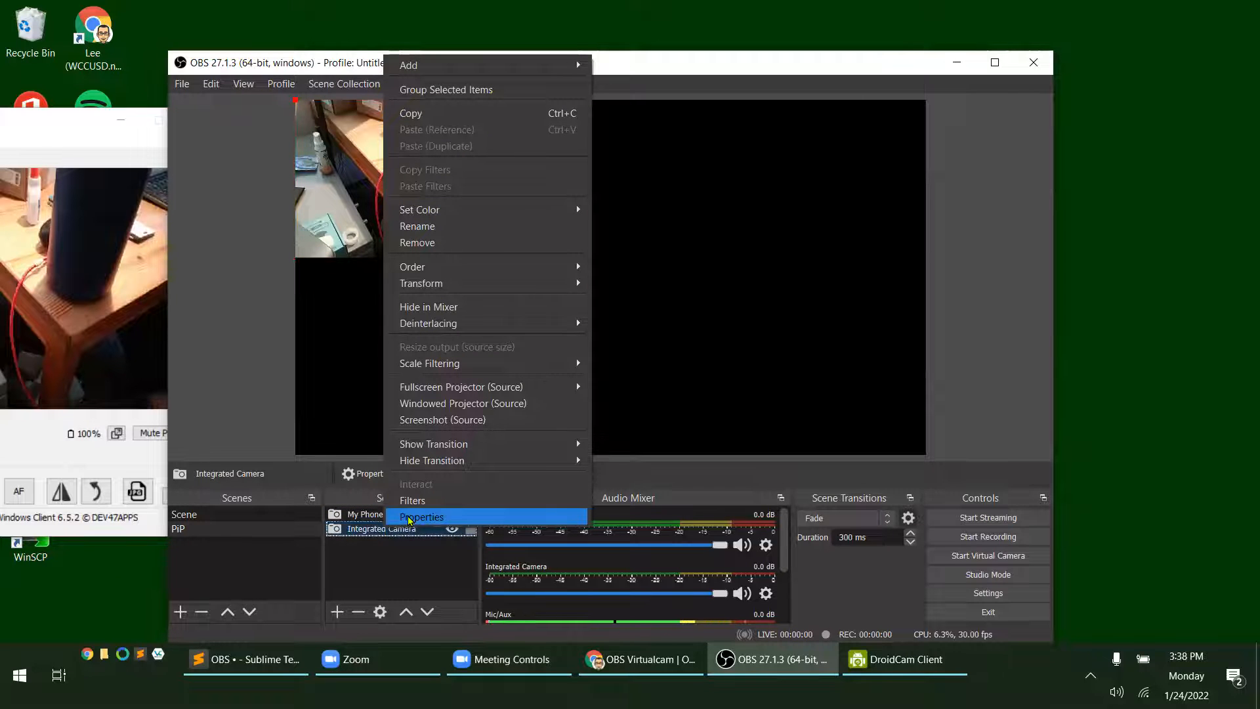
{"action": "left_click", "coordinate": [408, 519]}
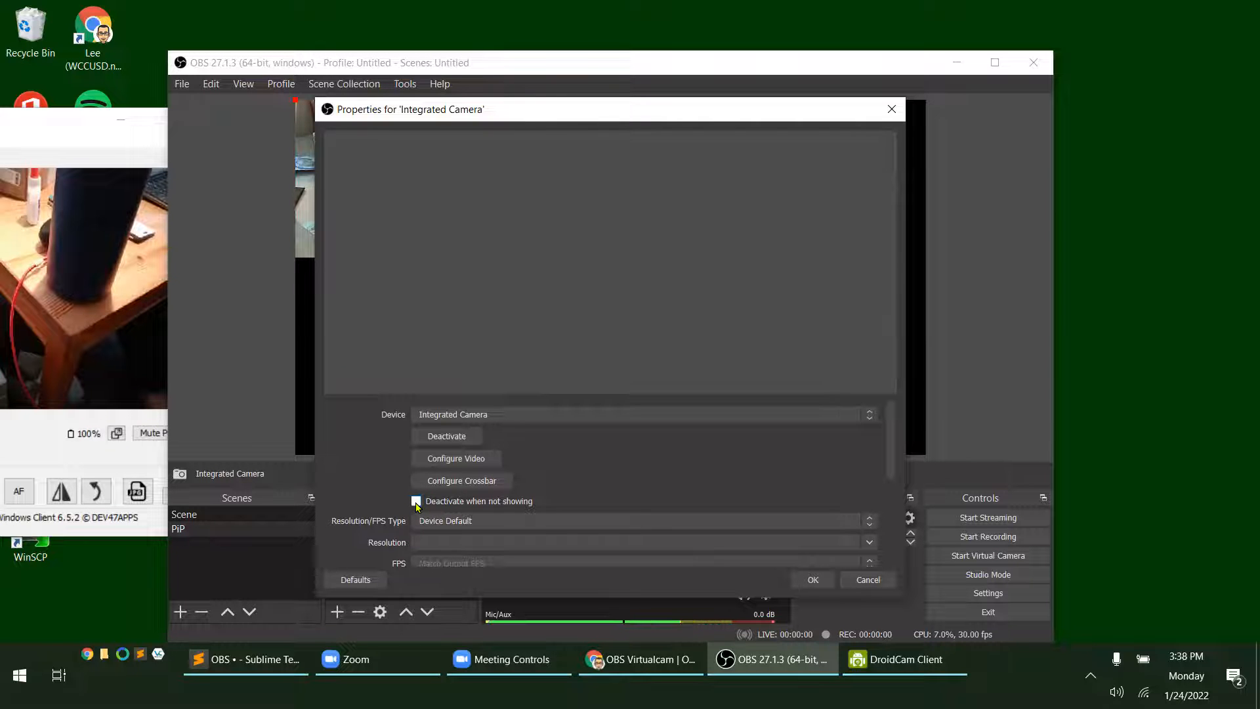
{"action": "left_click", "coordinate": [812, 579]}
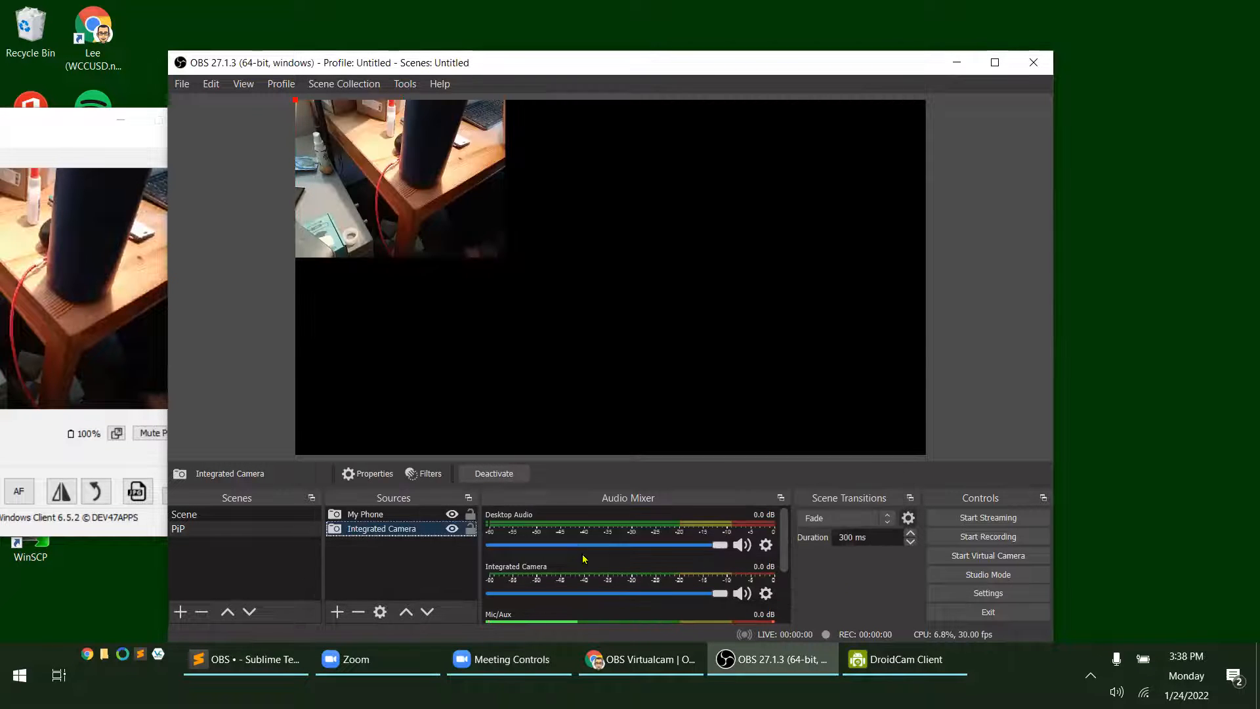
Review the My Phone source's properties, including its deactivation option, and accept them without changes
{"action": "left_click", "coordinate": [367, 516]}
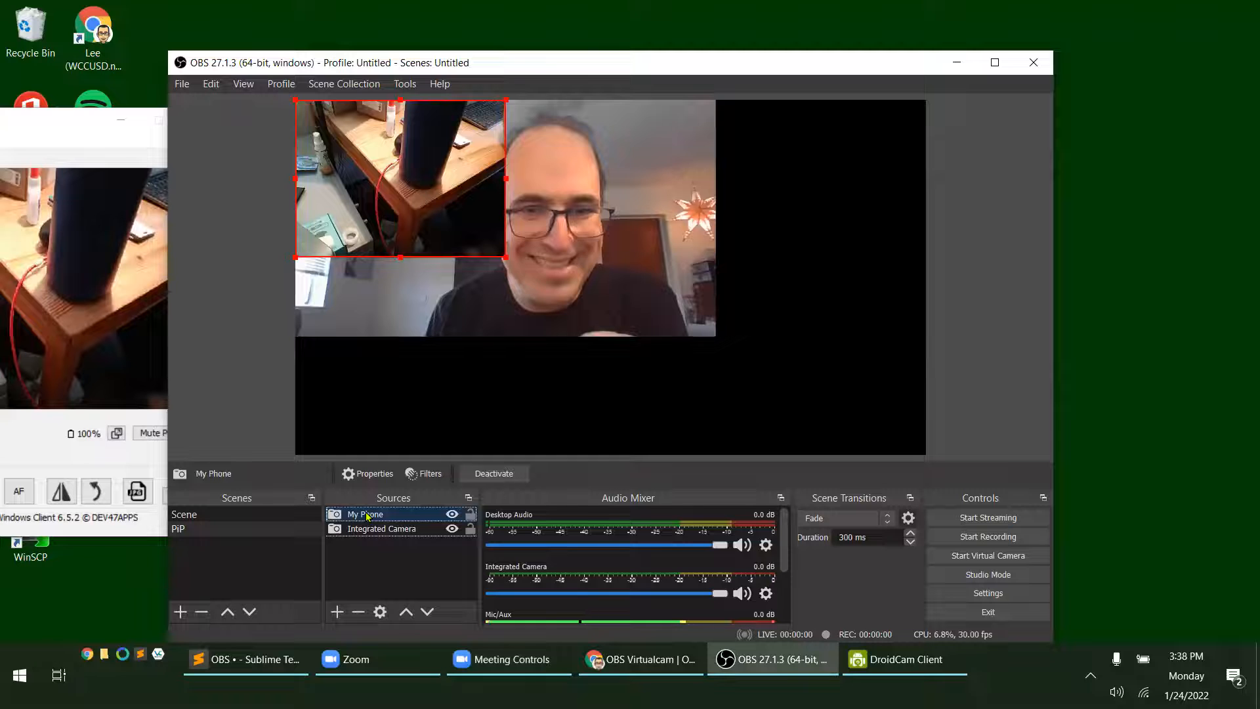
{"action": "right_click", "coordinate": [367, 516]}
{"action": "left_click", "coordinate": [381, 501]}
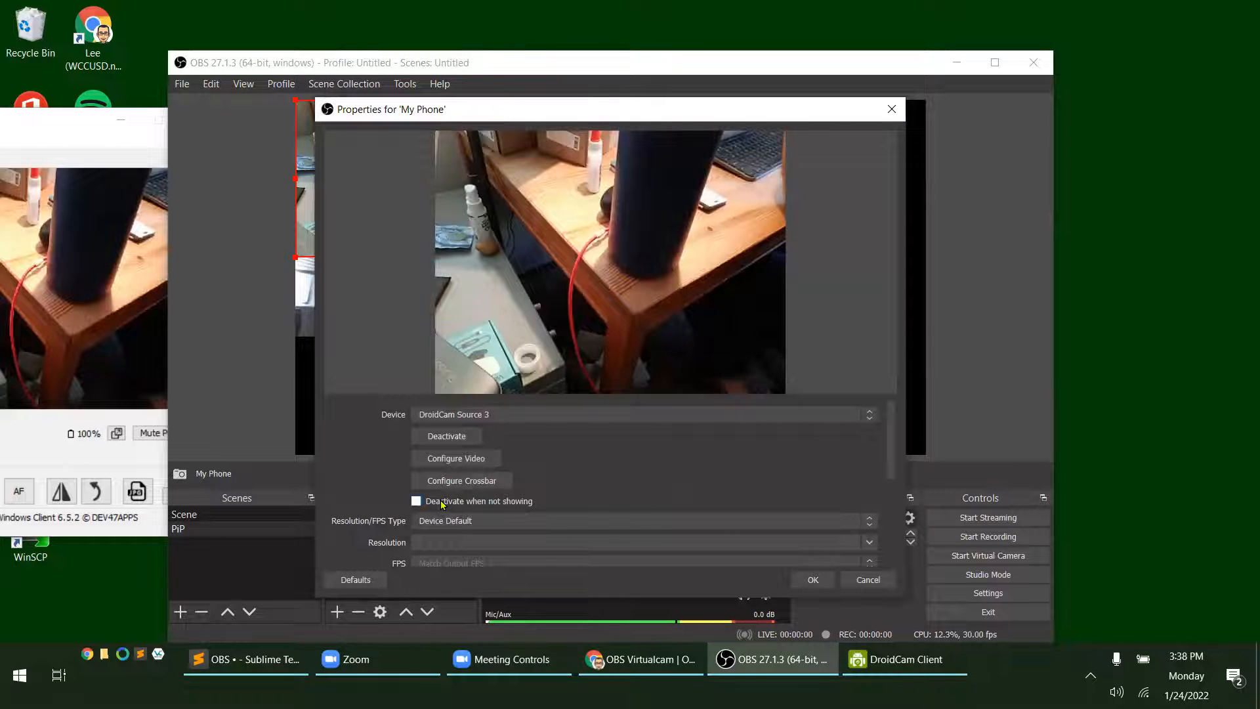
{"action": "left_click", "coordinate": [814, 581]}
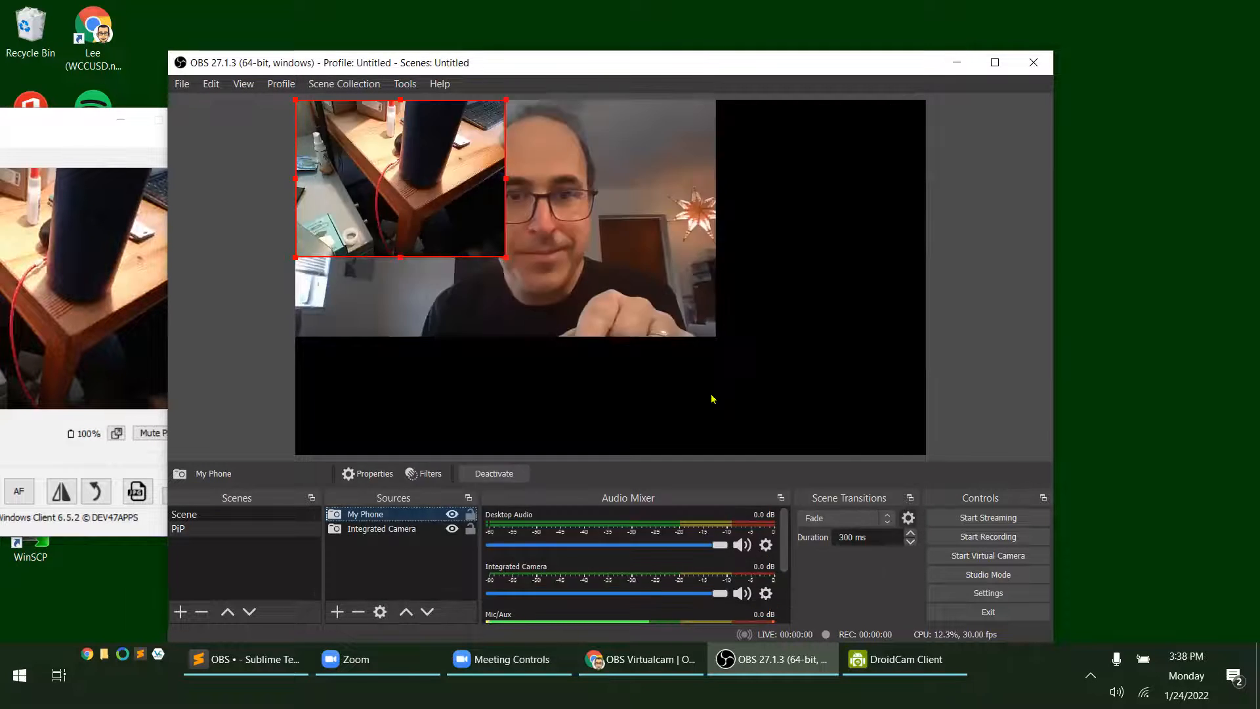
Move the Integrated Camera image to the lower-right corner of the PiP canvas, and switch to the default Scene and back to PiP
{"action": "left_click", "coordinate": [601, 243]}
{"action": "left_click_drag", "start_coordinate": [595, 247], "coordinate": [786, 362]}
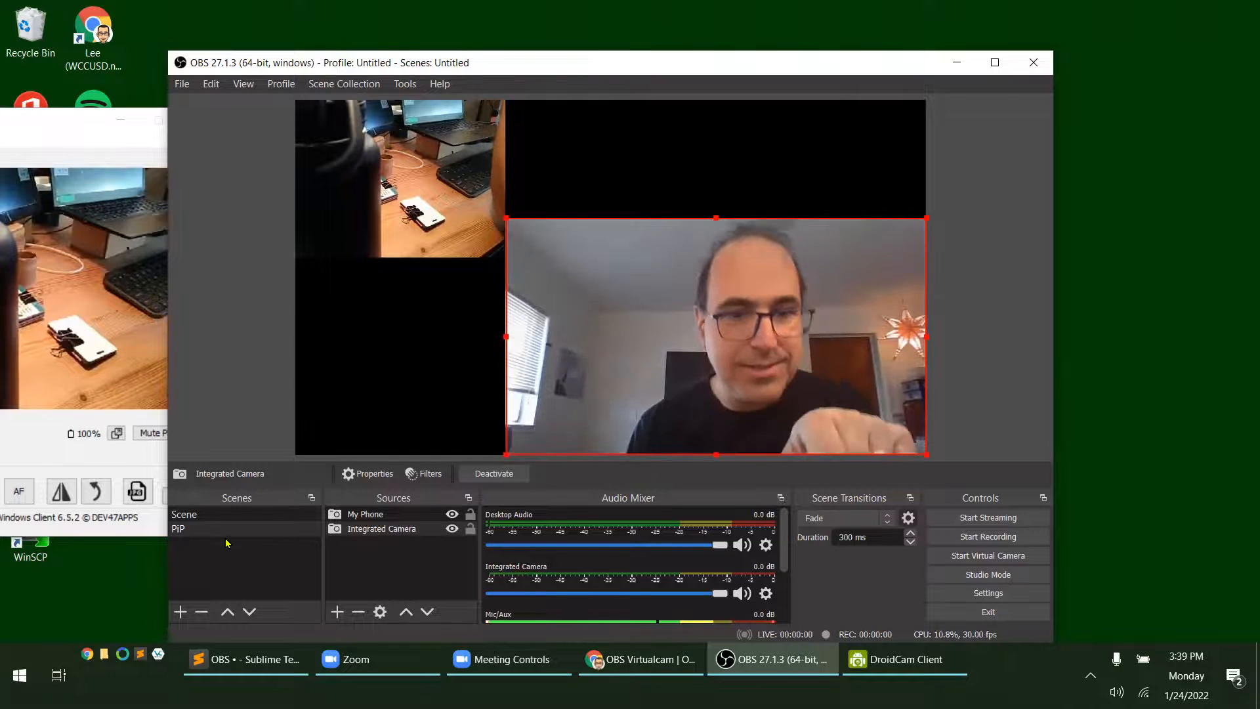
{"action": "left_click", "coordinate": [197, 516]}
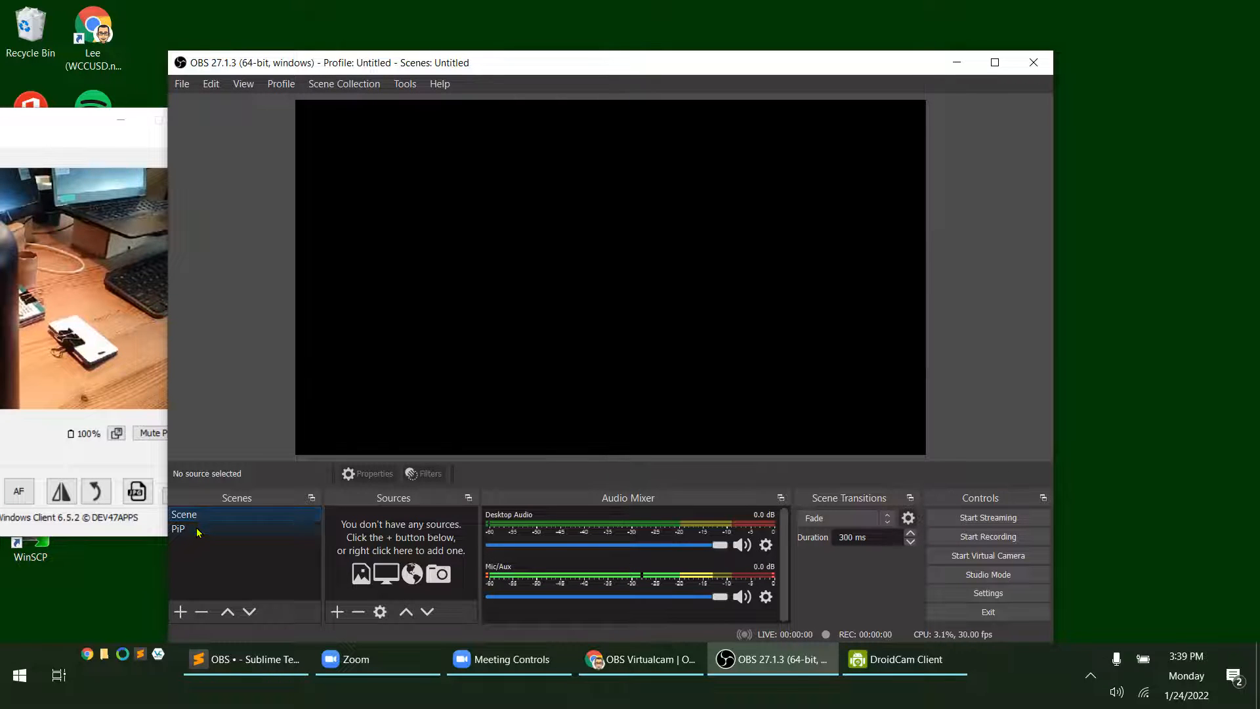
{"action": "left_click", "coordinate": [198, 530]}
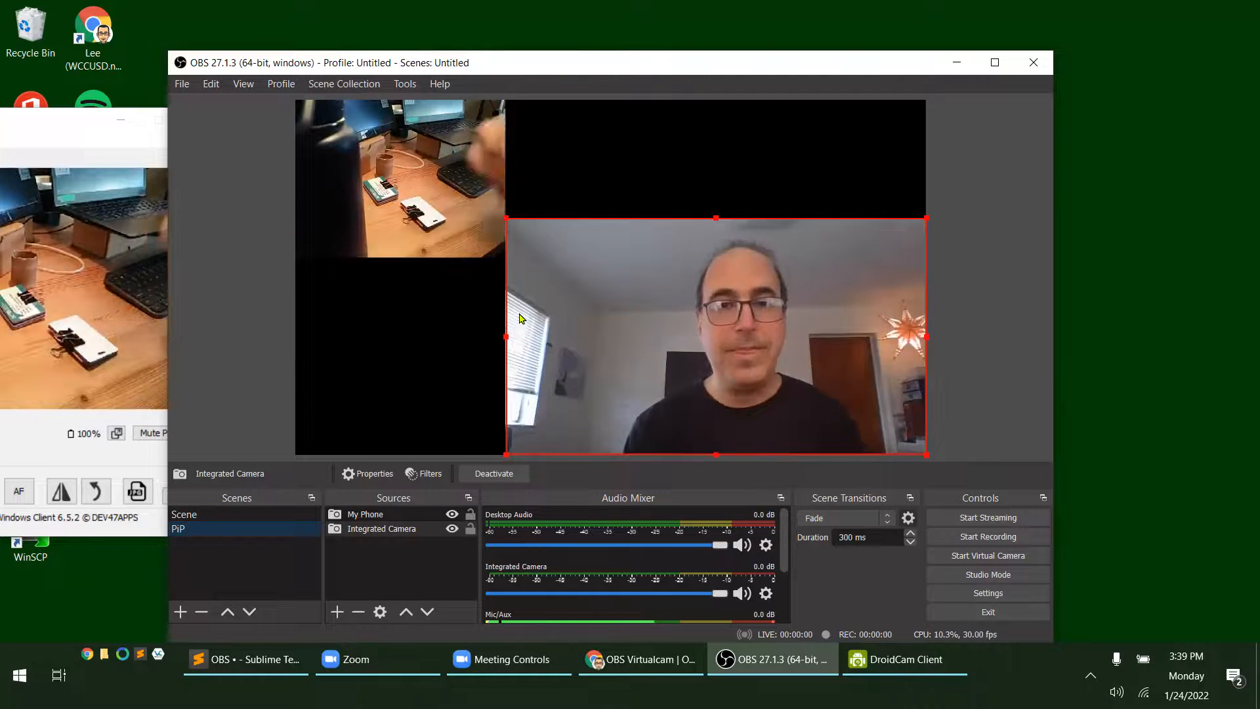
Enlarge the Integrated Camera image from its upper-left corner until it fills the whole PiP canvas
{"action": "left_click", "coordinate": [523, 276]}
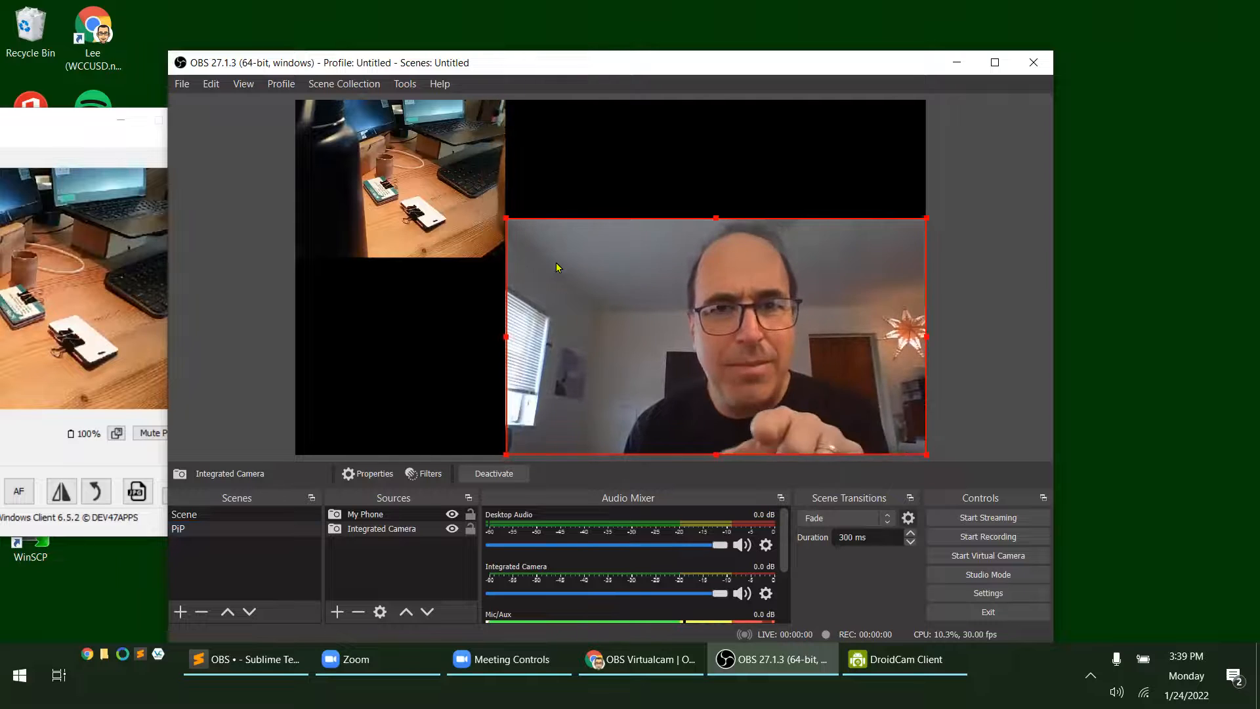
{"action": "left_click_drag", "start_coordinate": [559, 266], "coordinate": [665, 341]}
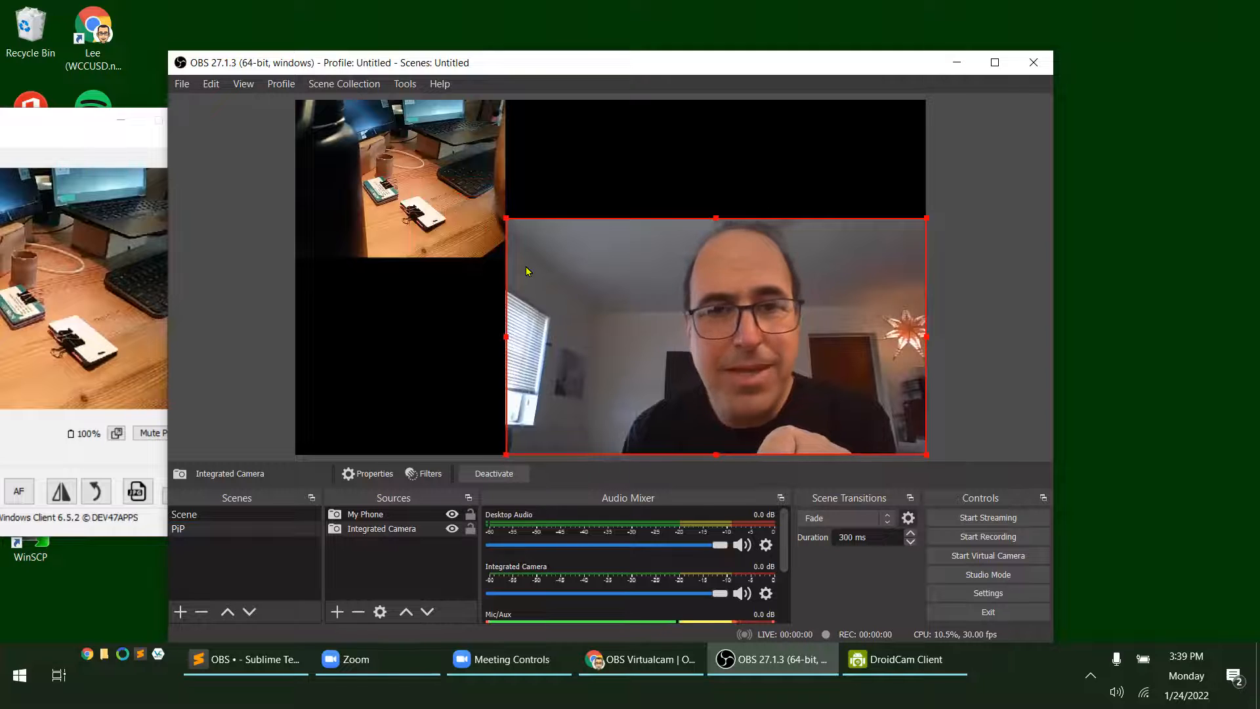
{"action": "left_click_drag", "start_coordinate": [504, 215], "coordinate": [300, 124]}
{"action": "left_click_drag", "start_coordinate": [368, 169], "coordinate": [372, 169]}
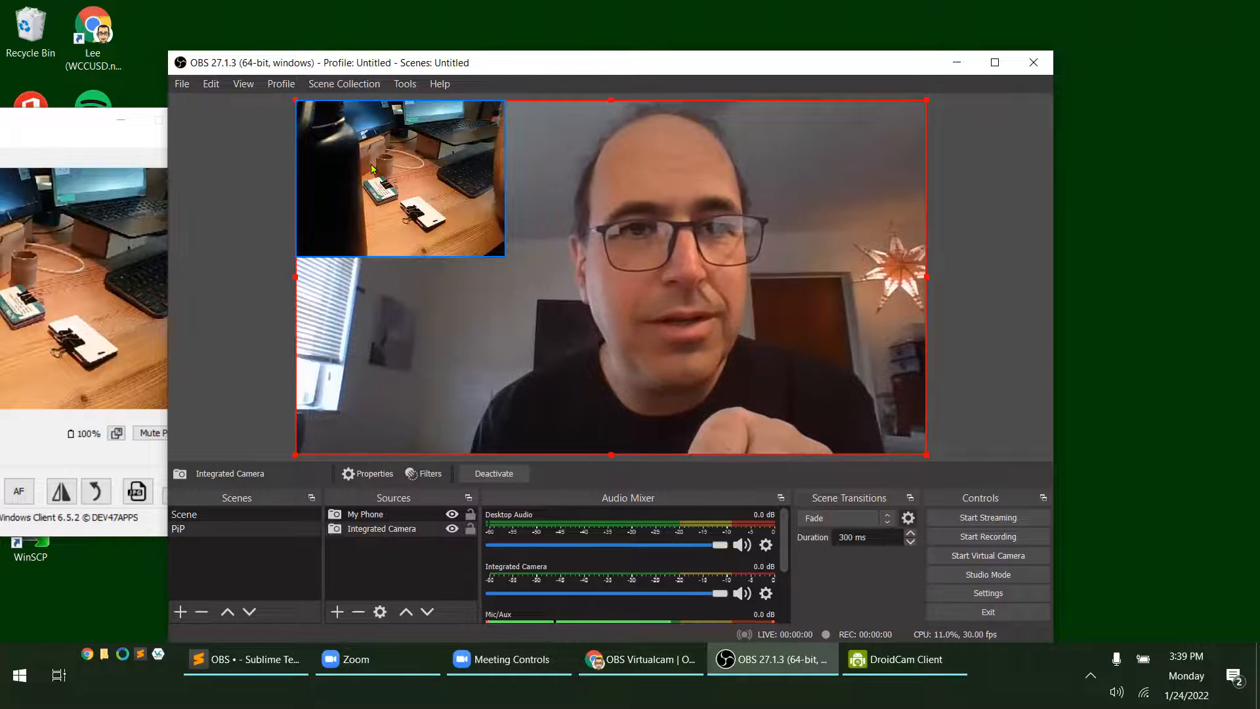
Resize the My Phone overlay in the canvas's upper-left corner to slightly over a third of the canvas width
{"action": "left_click", "coordinate": [412, 202]}
{"action": "left_click_drag", "start_coordinate": [505, 256], "coordinate": [544, 311]}
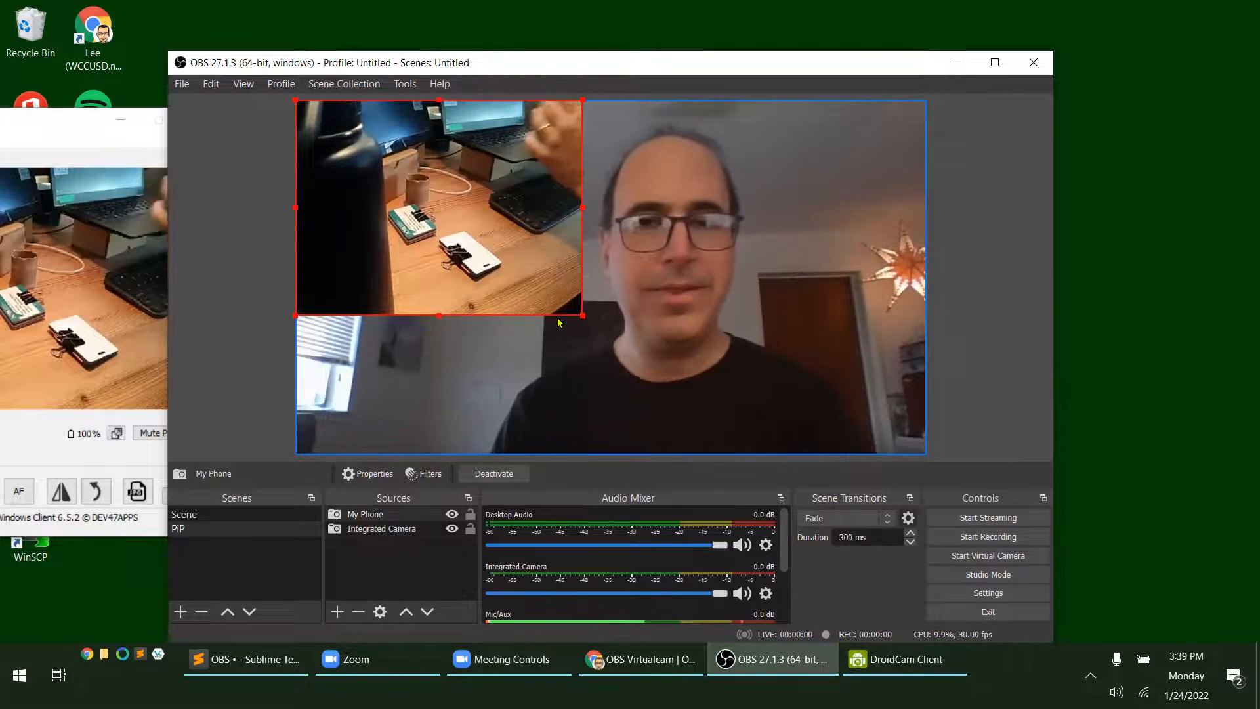
{"action": "left_click_drag", "start_coordinate": [579, 318], "coordinate": [531, 286]}
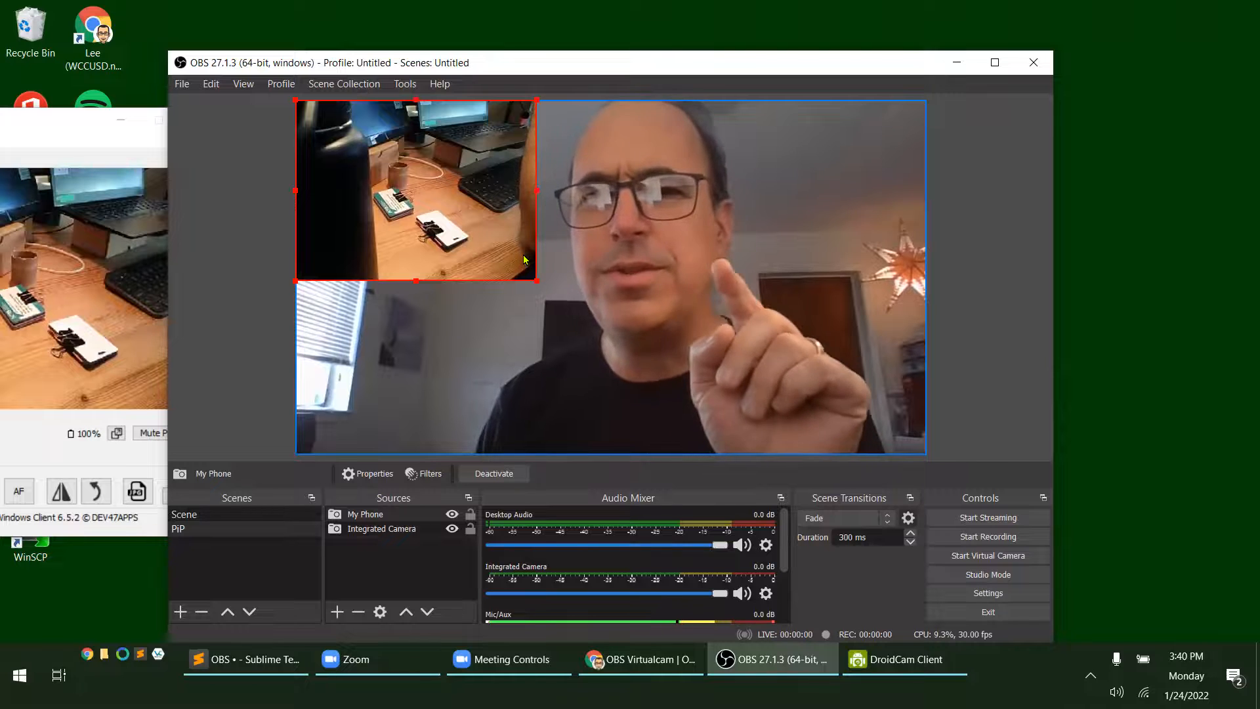
Check the VirtualCam settings for autostart, target camera and running state, and close them without changes
{"action": "left_click", "coordinate": [405, 84]}
{"action": "left_click", "coordinate": [439, 227]}
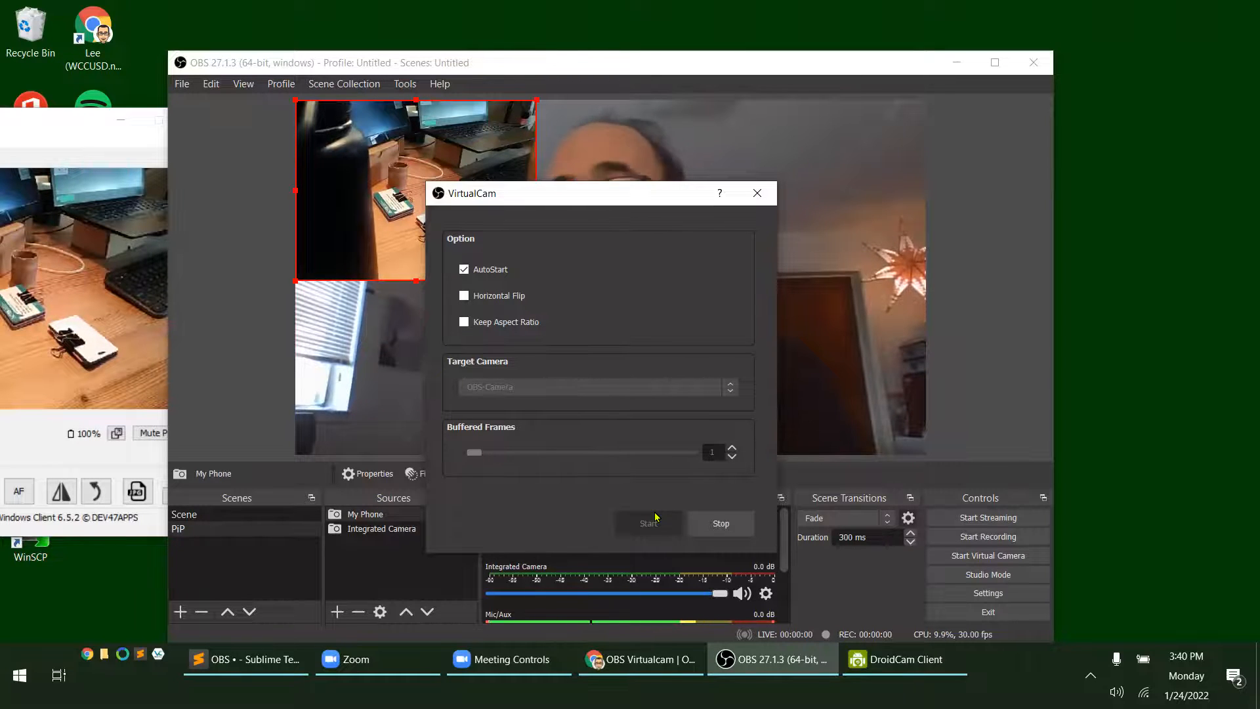
{"action": "left_click", "coordinate": [757, 193]}
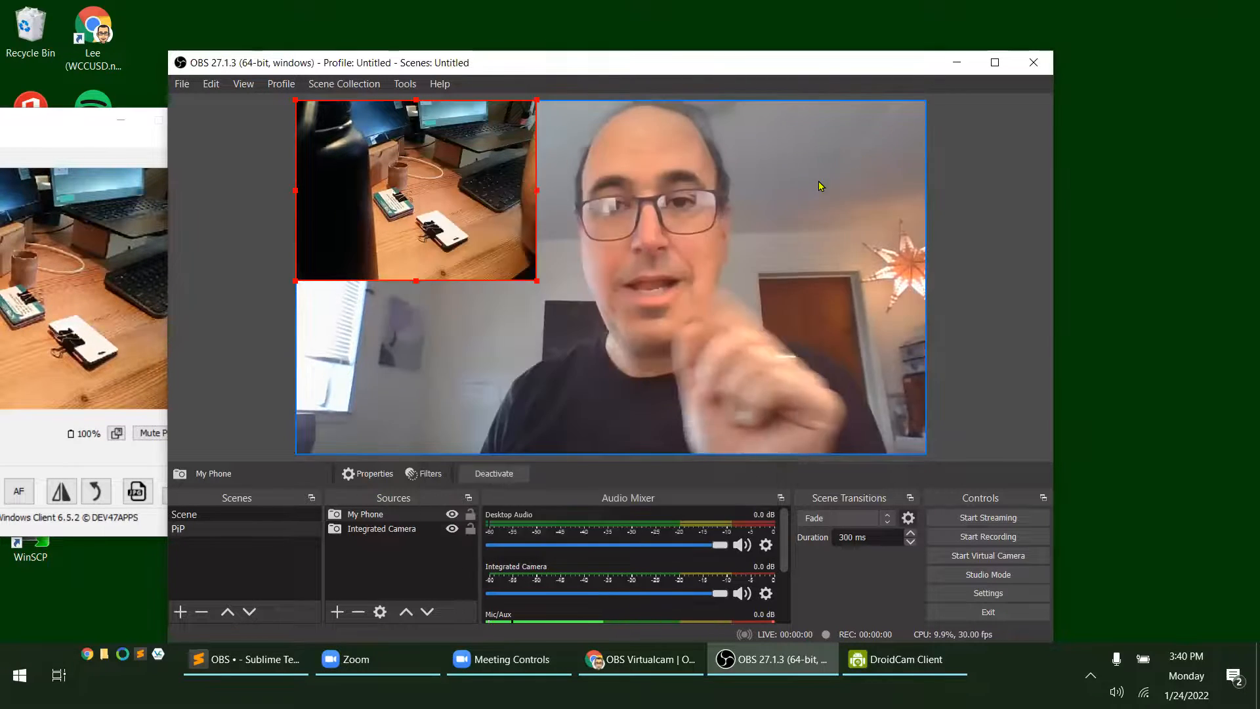
Shrink the OBS window and move it to the lower-left area of the desktop to free space
{"action": "left_click_drag", "start_coordinate": [907, 73], "coordinate": [874, 81]}
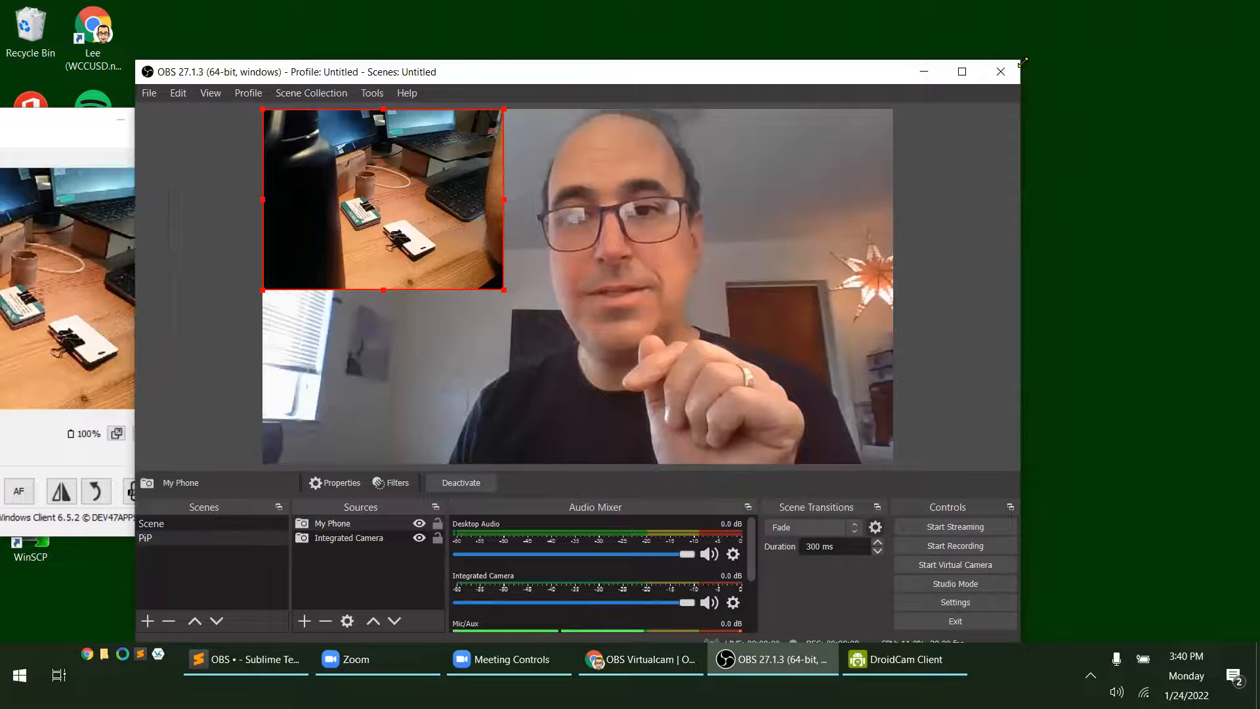
{"action": "left_click_drag", "start_coordinate": [1023, 62], "coordinate": [850, 258]}
{"action": "left_click_drag", "start_coordinate": [621, 270], "coordinate": [491, 260]}
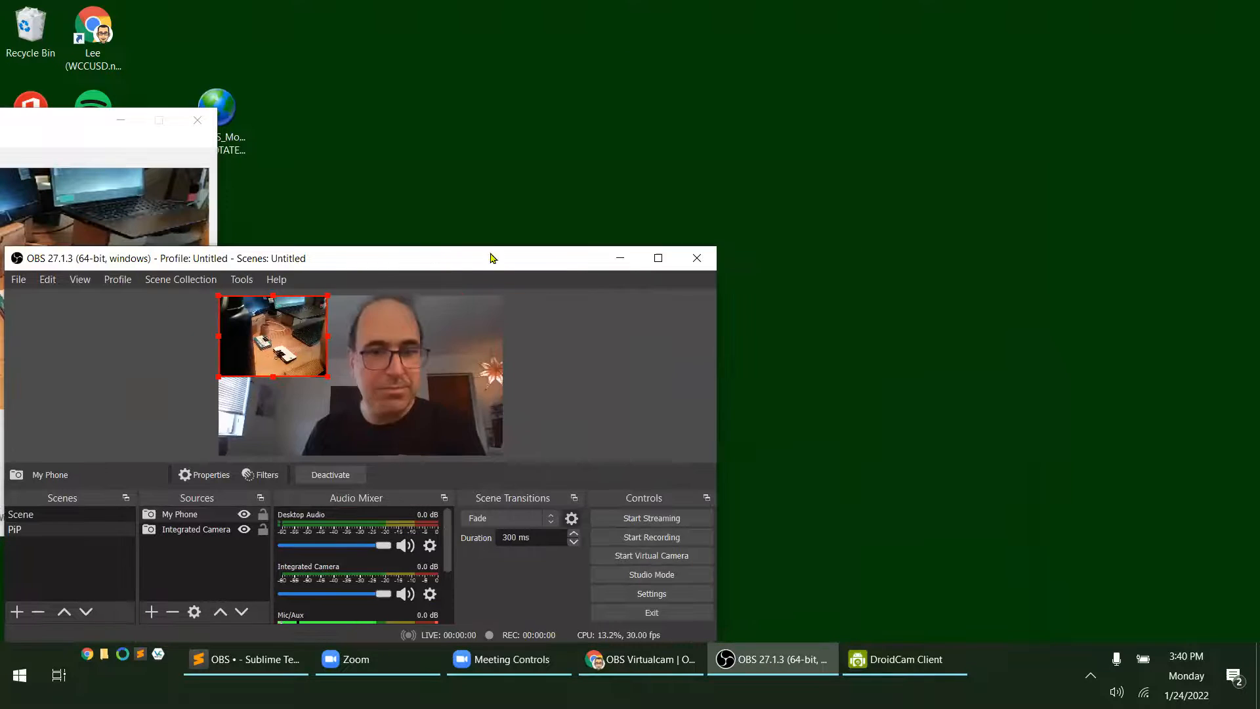